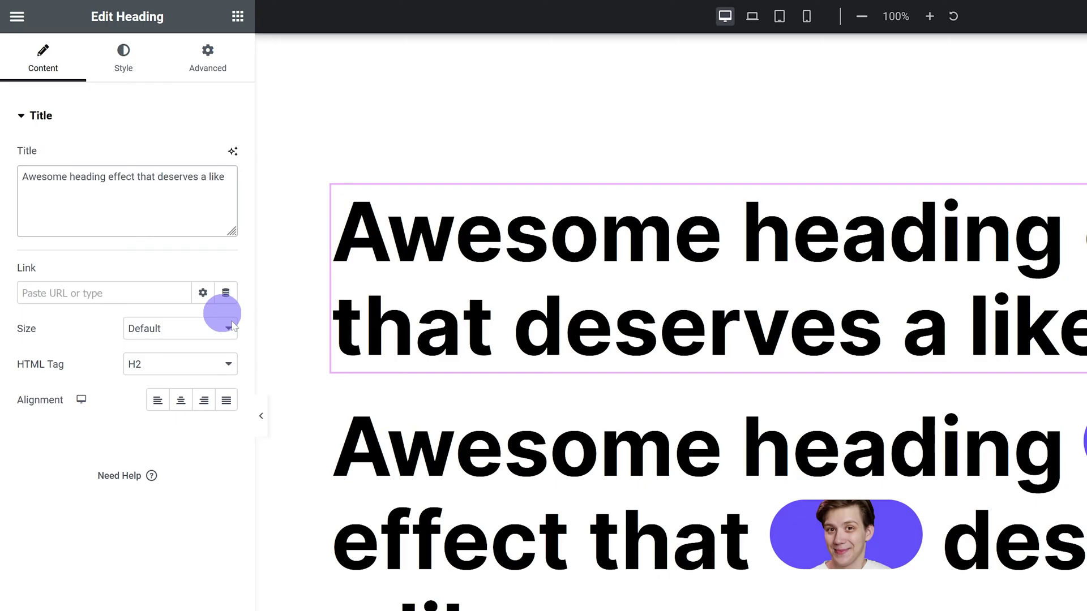
- Start an image tag, <img src=", right after 'Awesome' in the heading title
click(74, 177)
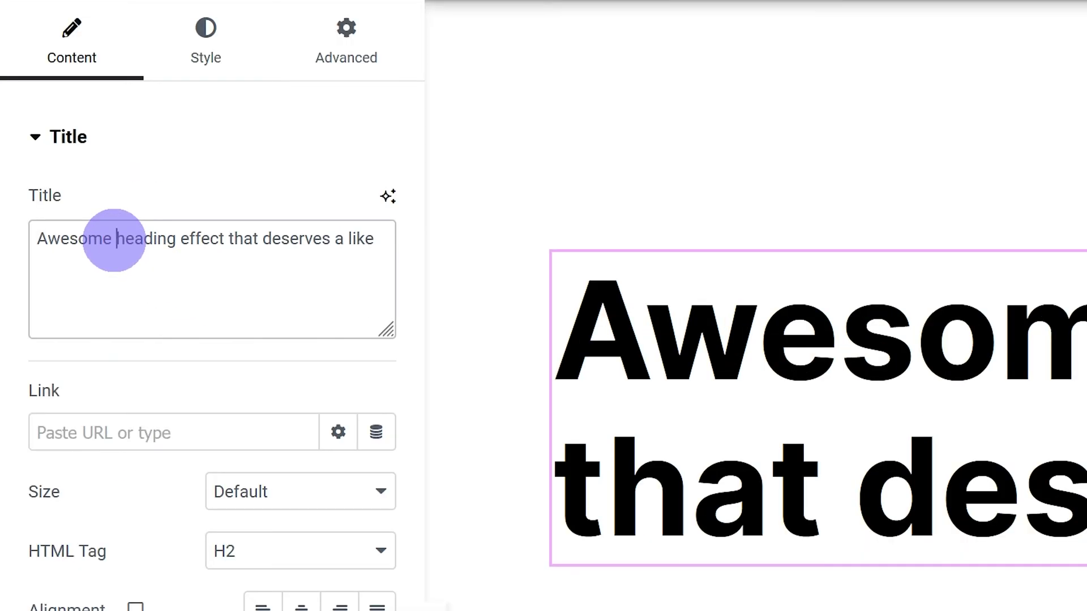
text(<img )
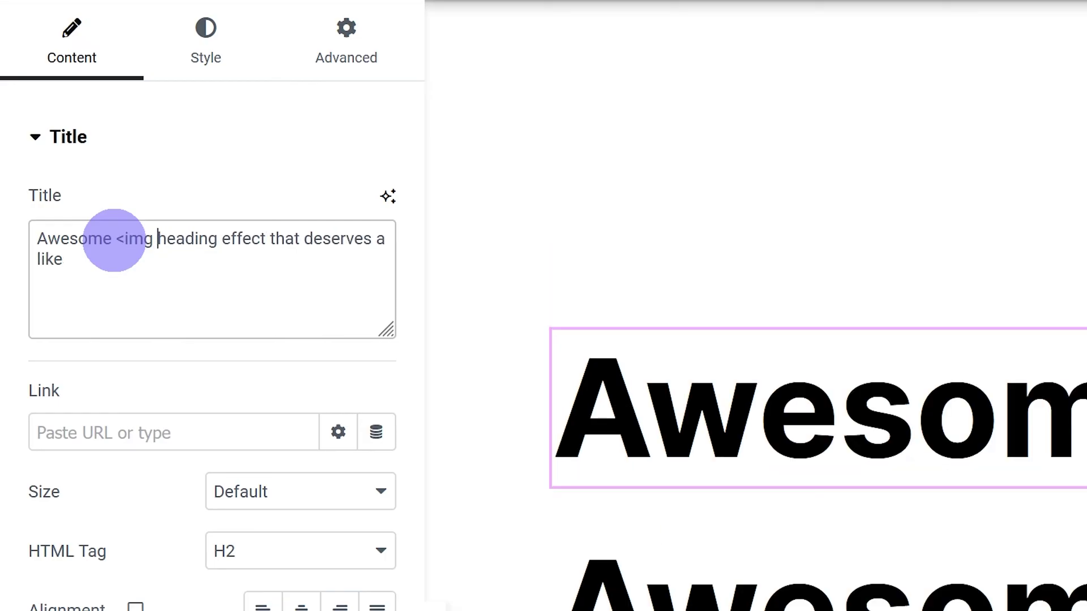
text(src=)
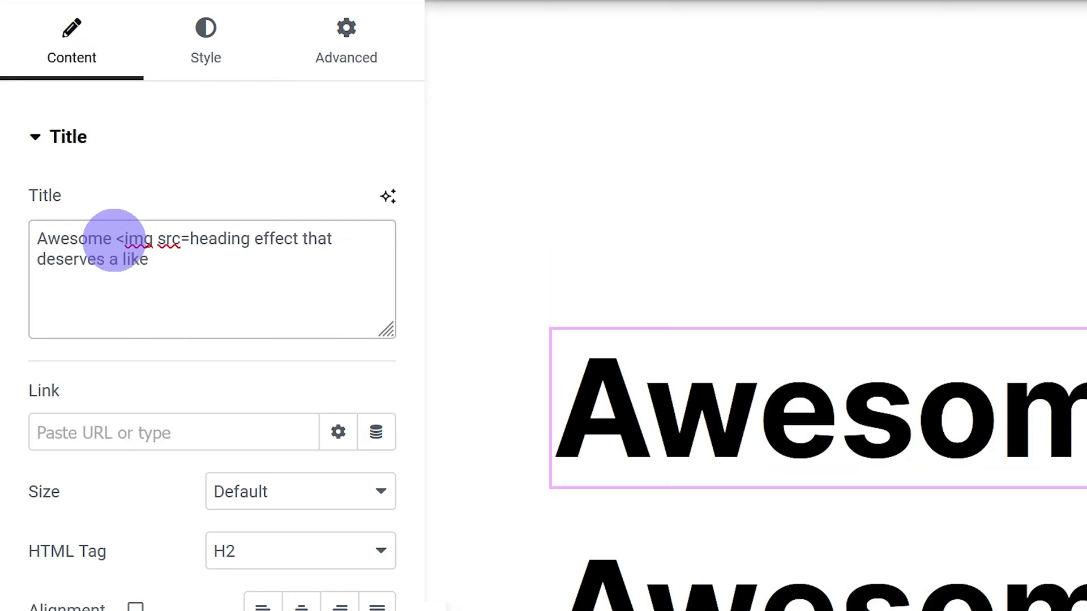
text(")
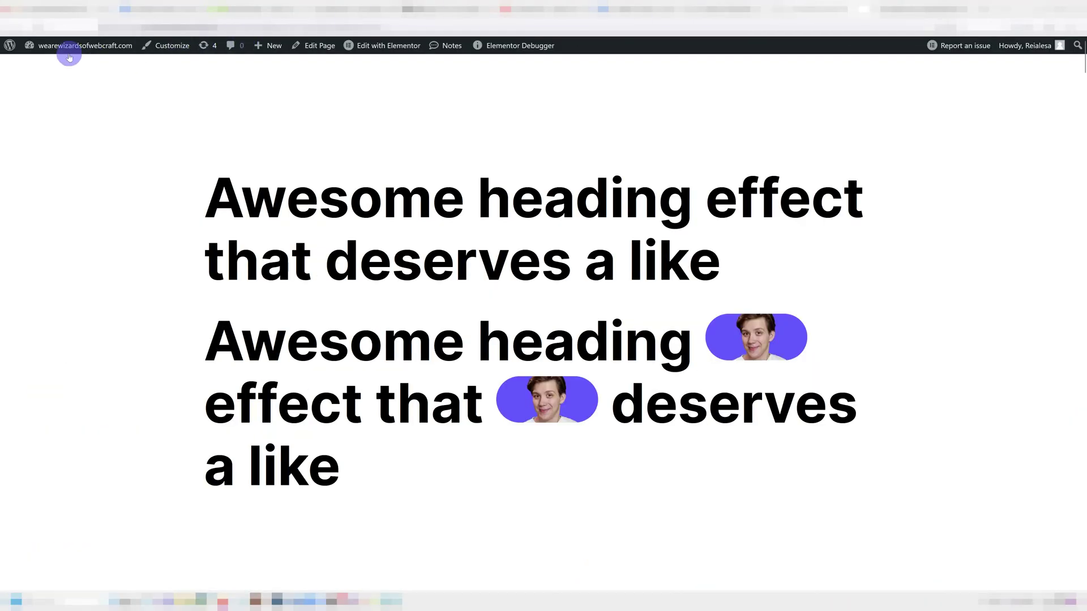
- Open the attachment details of profile_pic_fullsize-1.jpg in the WordPress Media Library
click(62, 62)
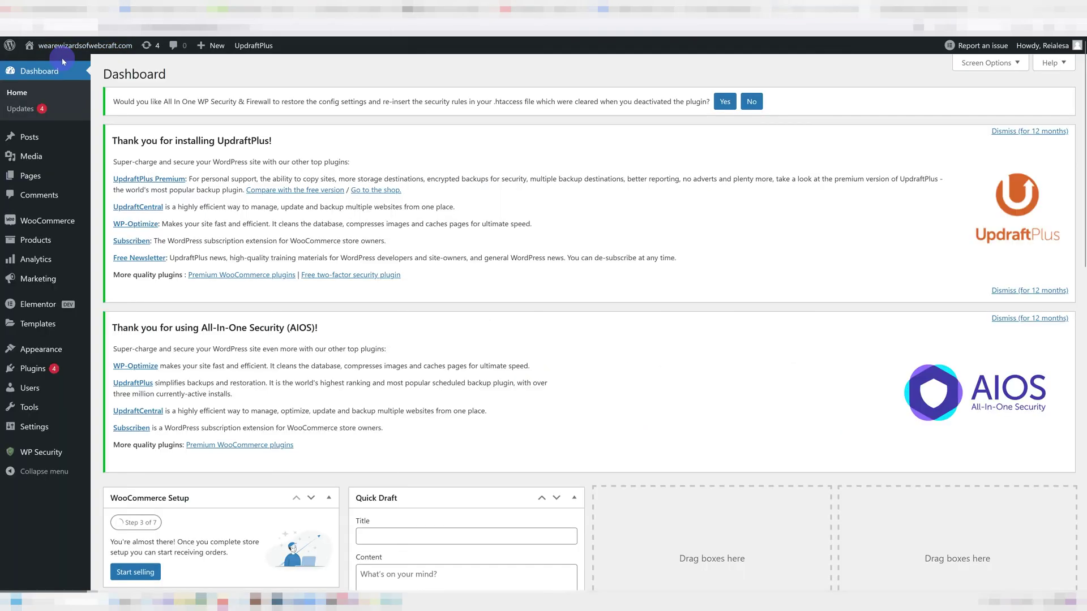
mouse_move(54, 155)
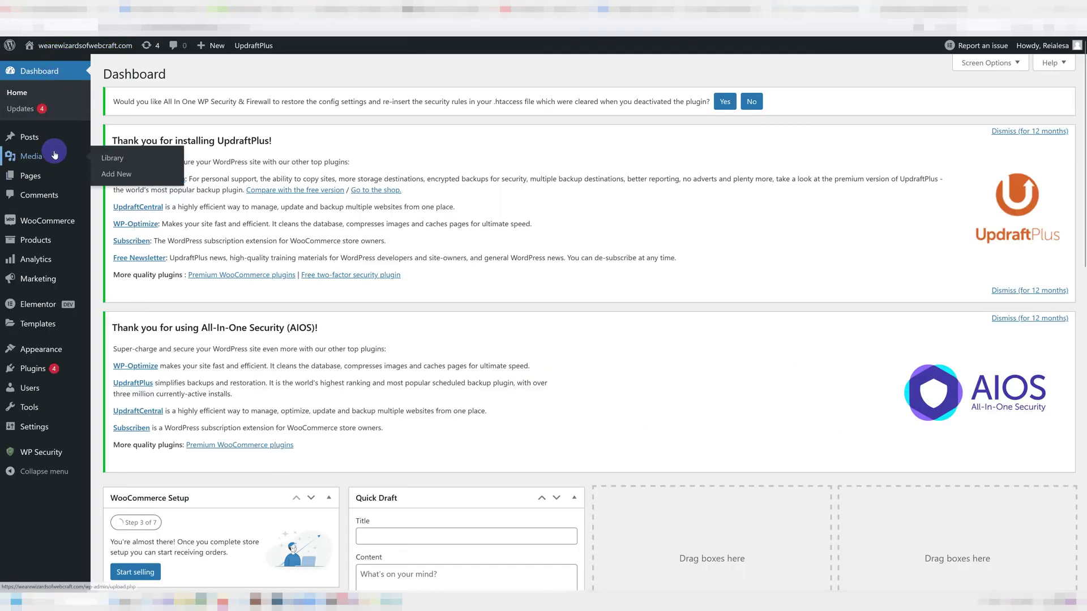
click(113, 160)
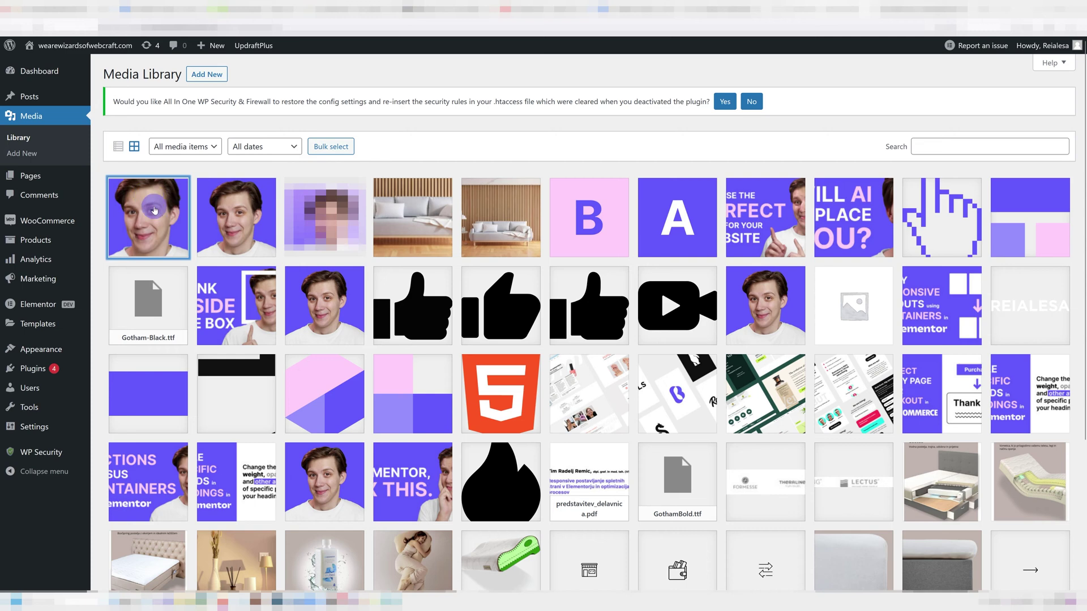
click(154, 210)
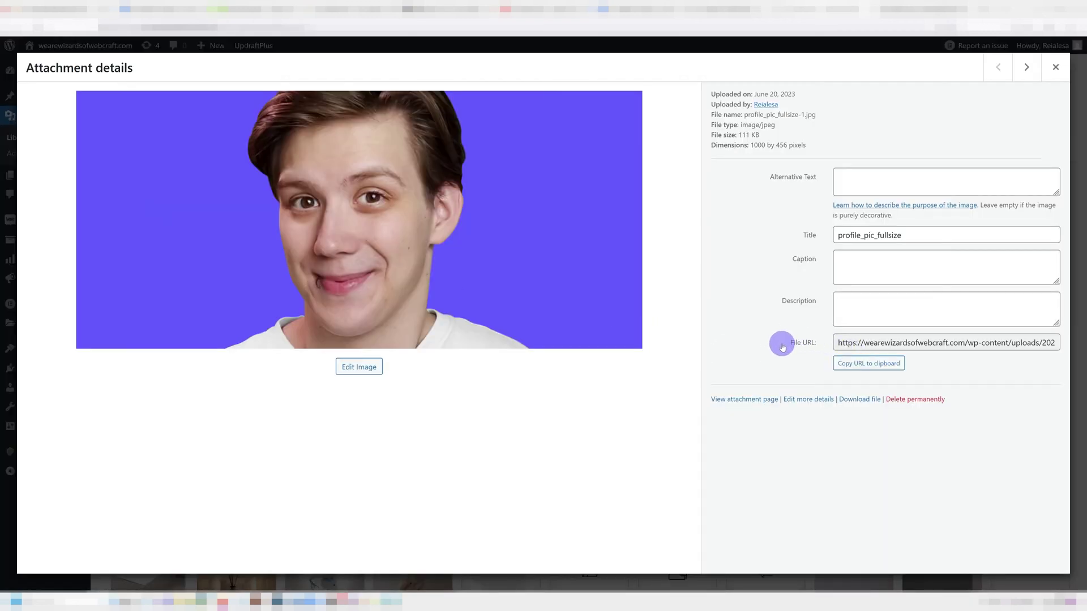
- Copy the profile picture's file URL and paste it as the img src, closing the tag
click(860, 363)
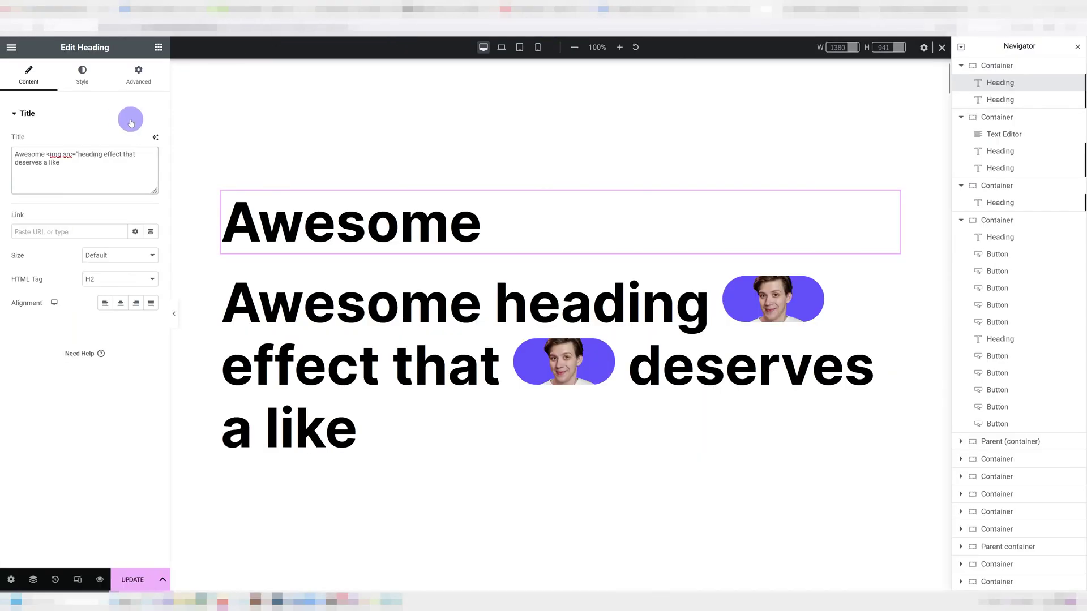
key(ctrl+v)
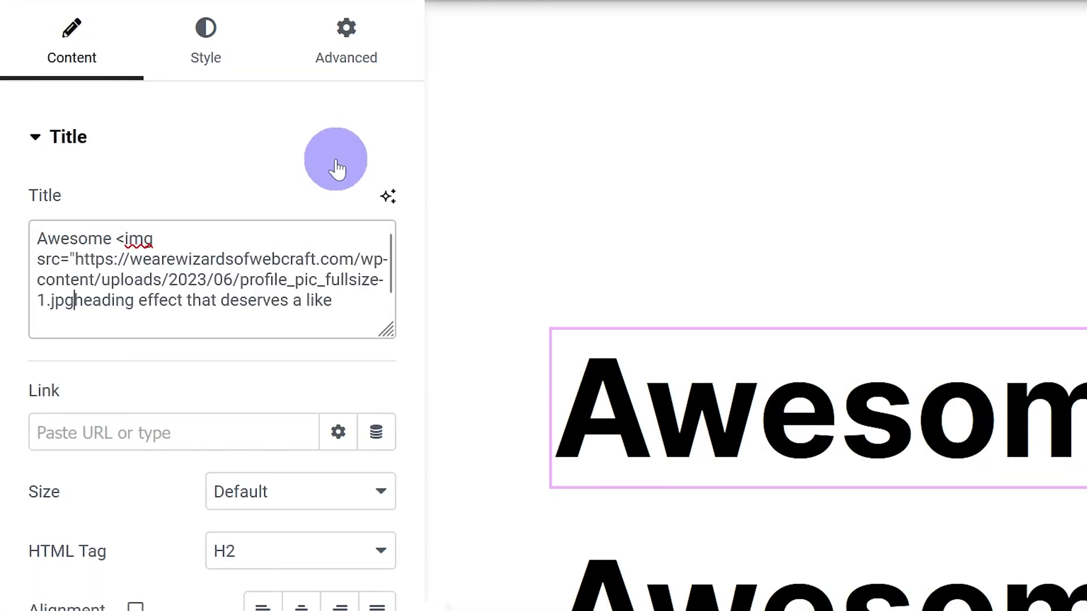
text(")
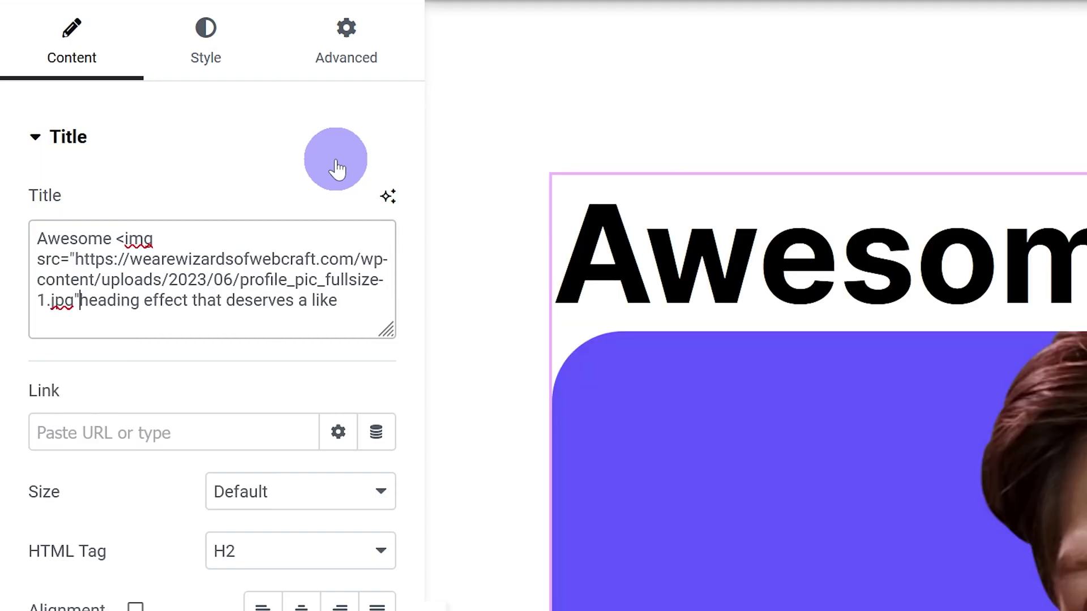
text(>)
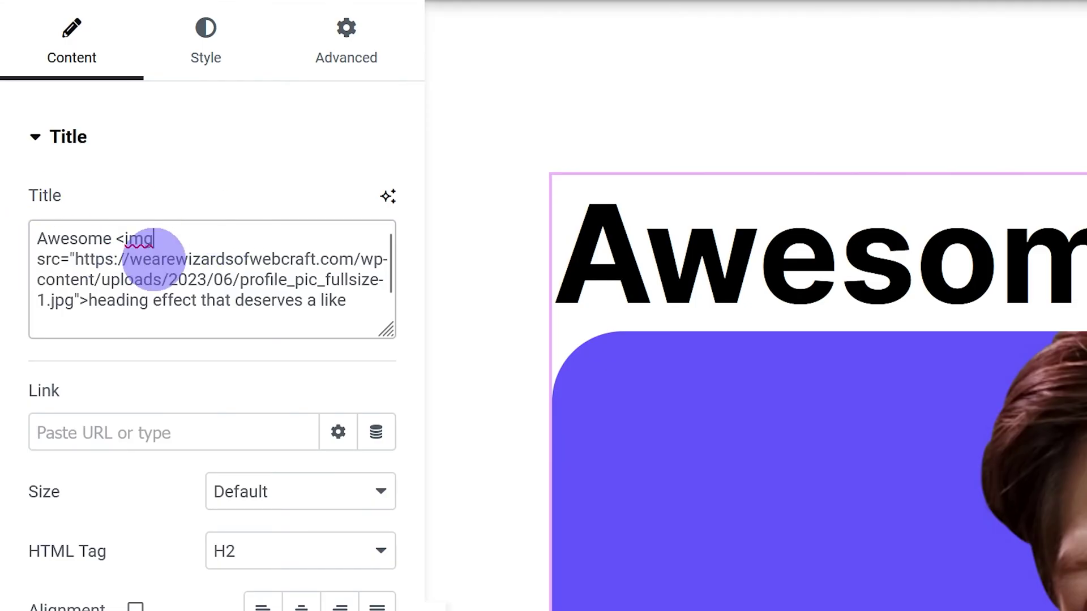
- Add class="heading-image" to the img tag
click(62, 154)
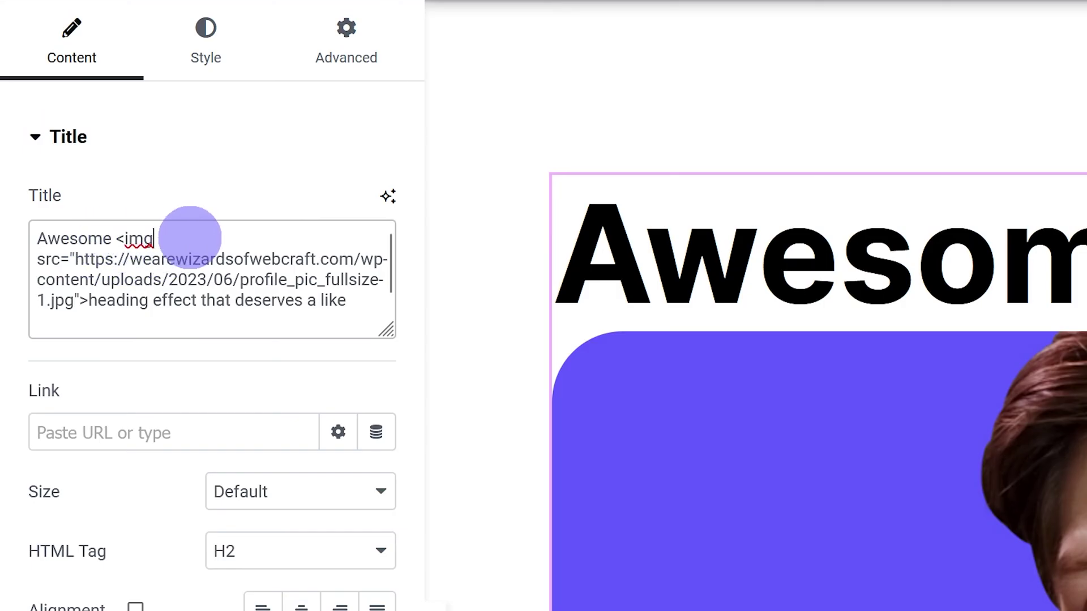
text(clas)
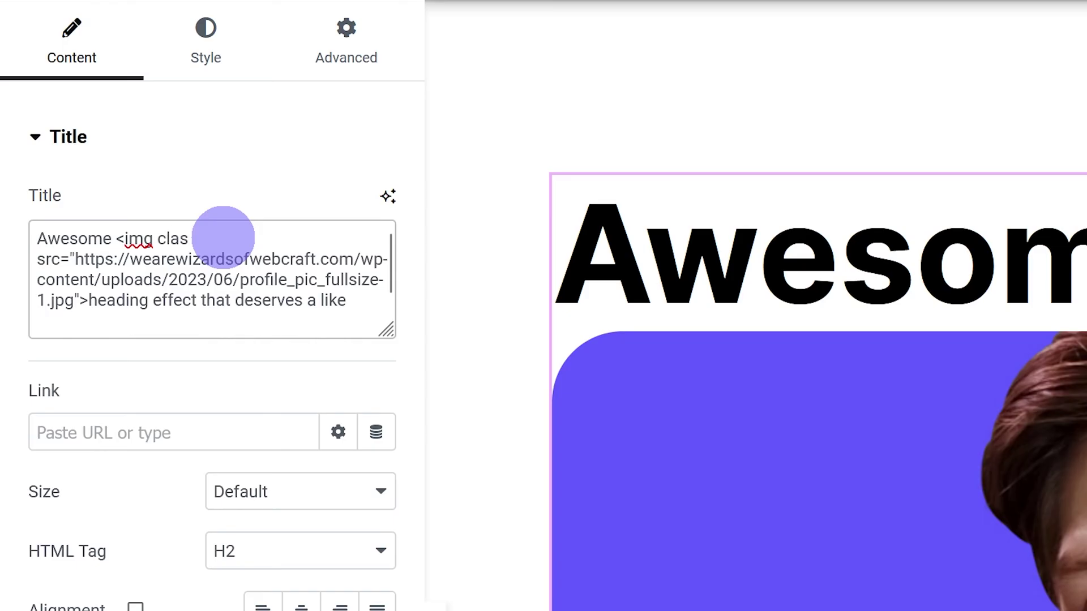
text(s=")
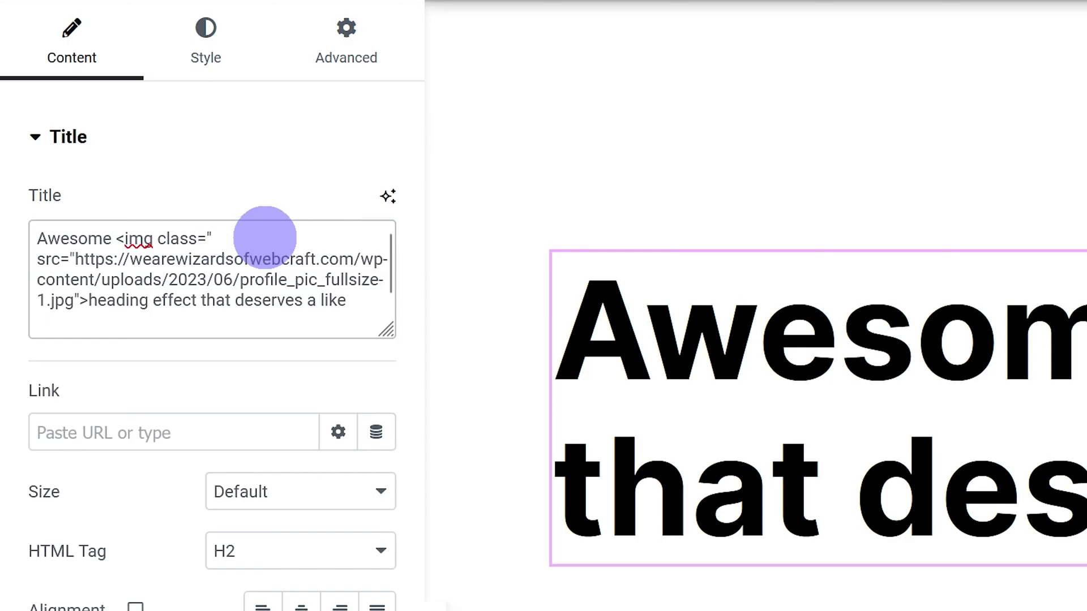
text(heading-ima)
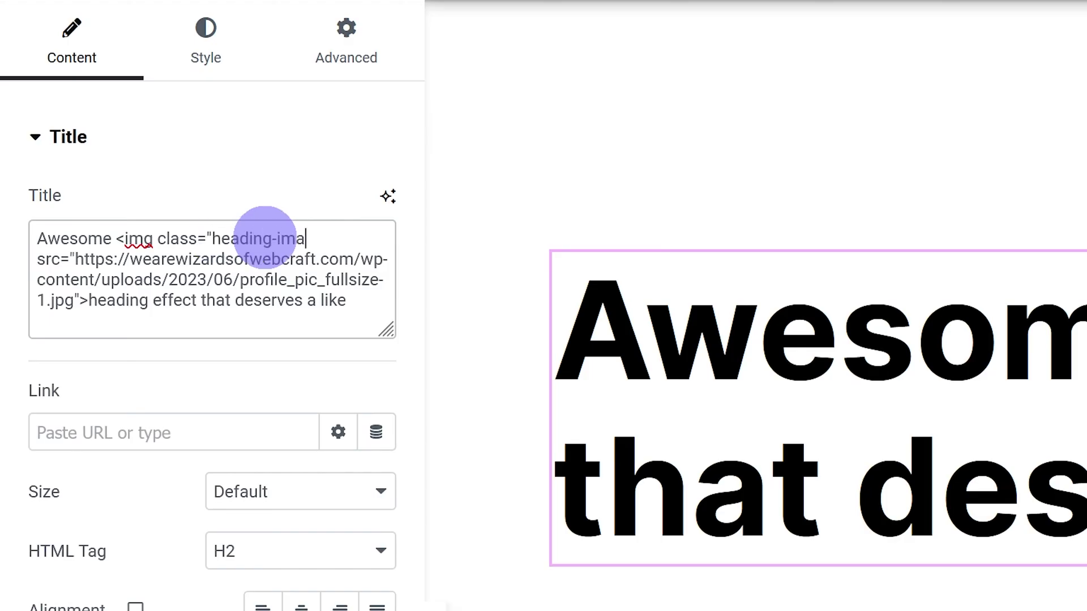
text(ge)
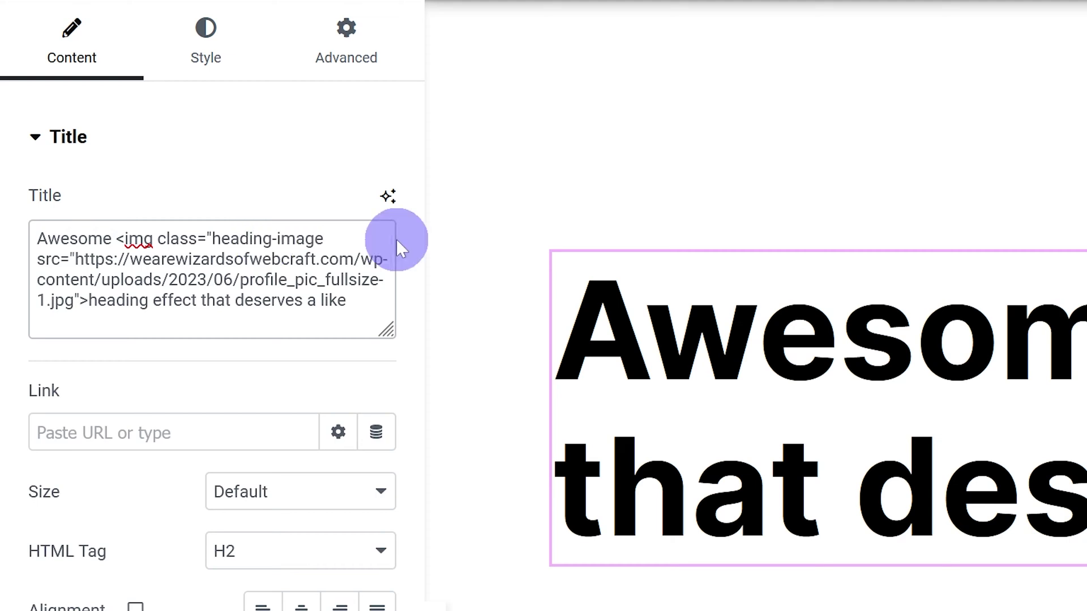
text(")
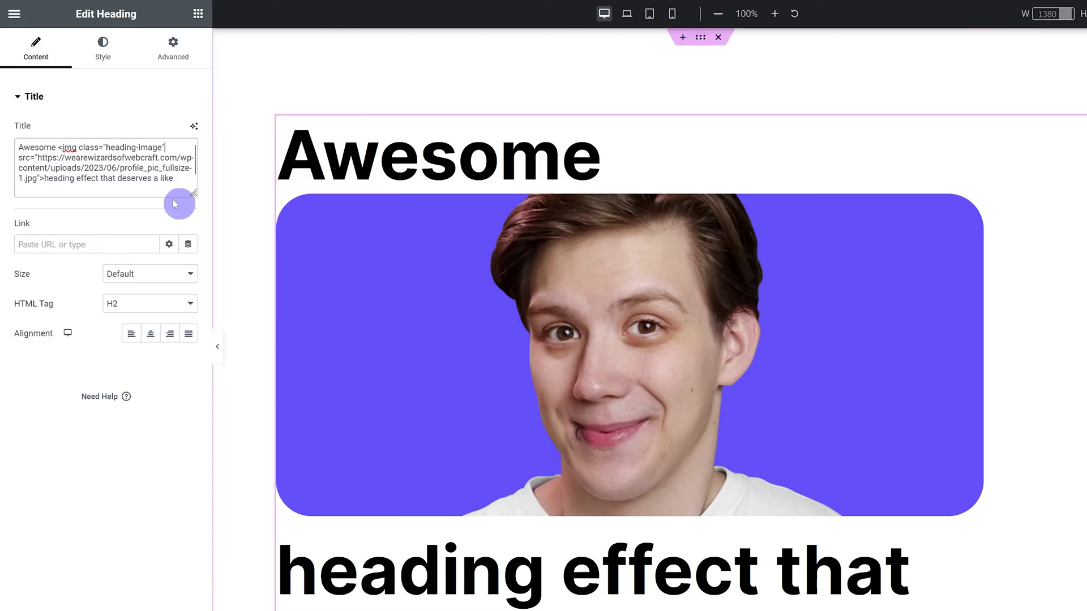
- Duplicate the heading-image img tag so a copy follows 'heading effect' in the title
drag(59, 147, 44, 180)
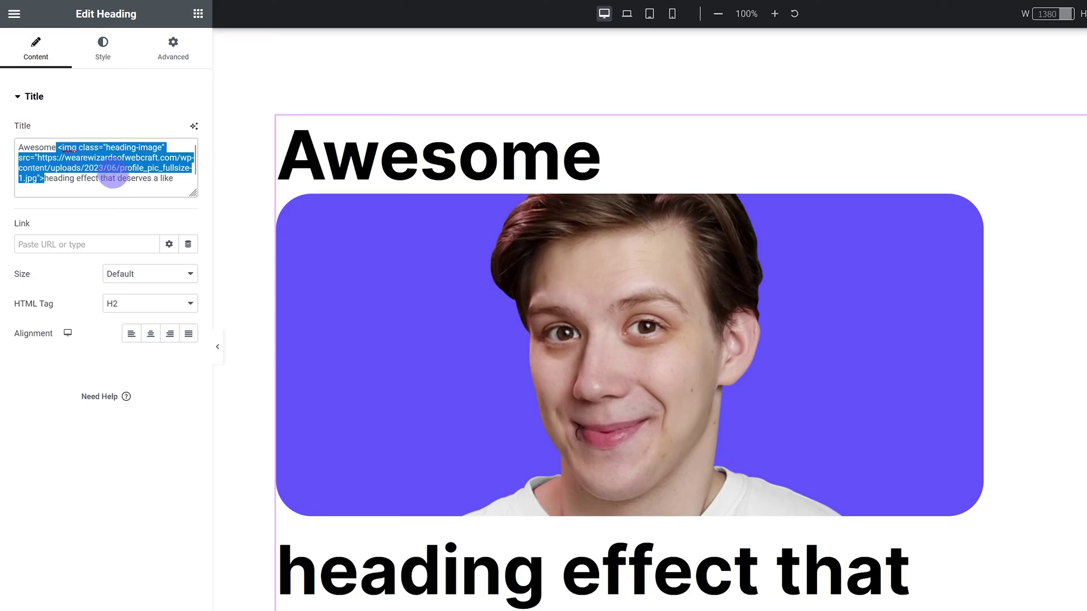
click(99, 179)
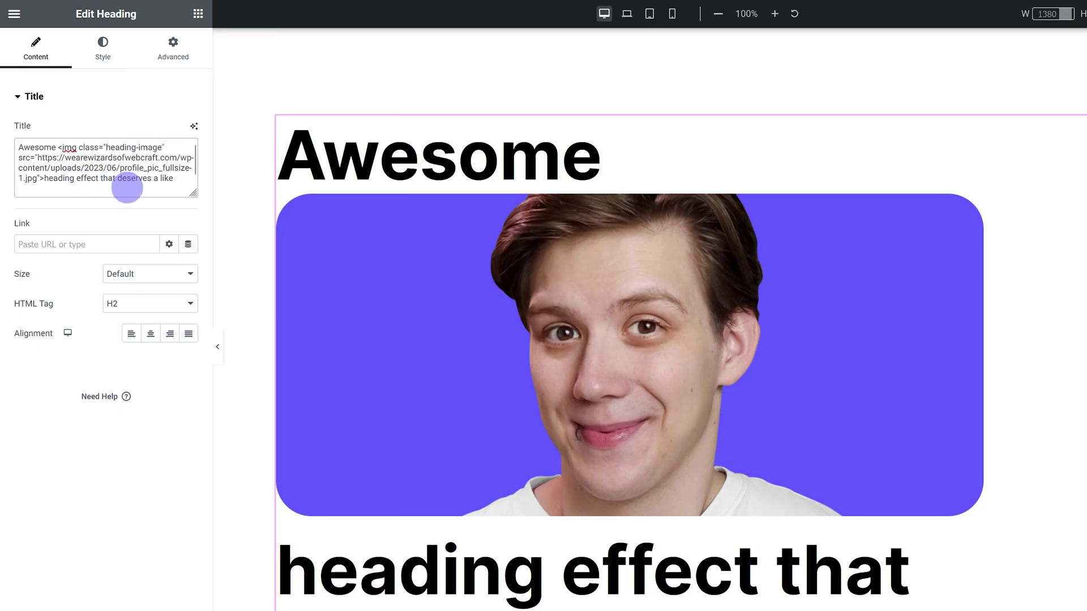
key(ctrl+v)
scroll(422, 284, down, 6)
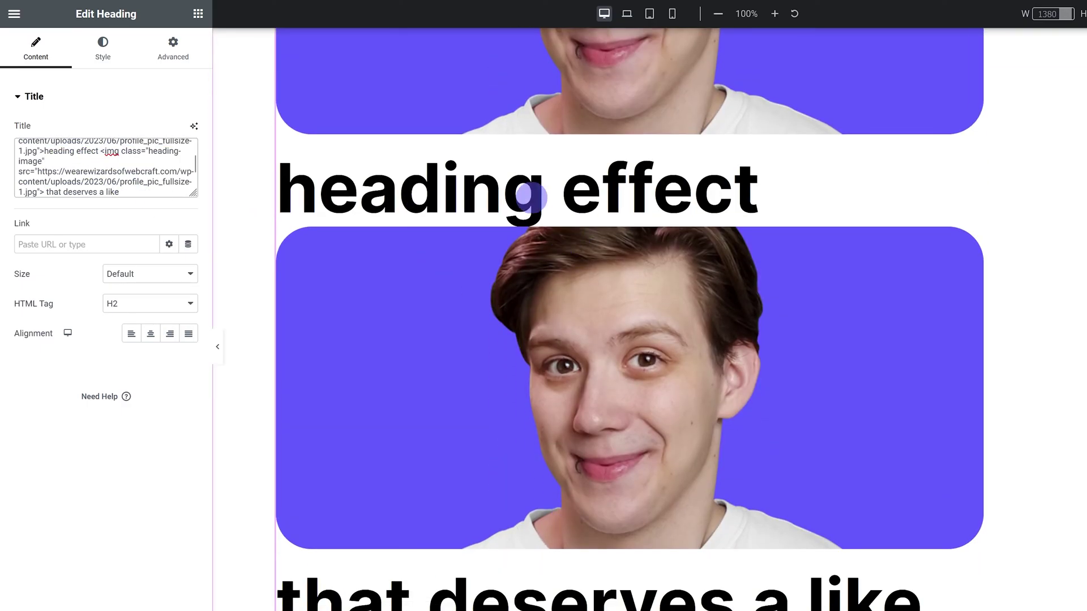
scroll(509, 364, up, 7)
double_click(163, 179)
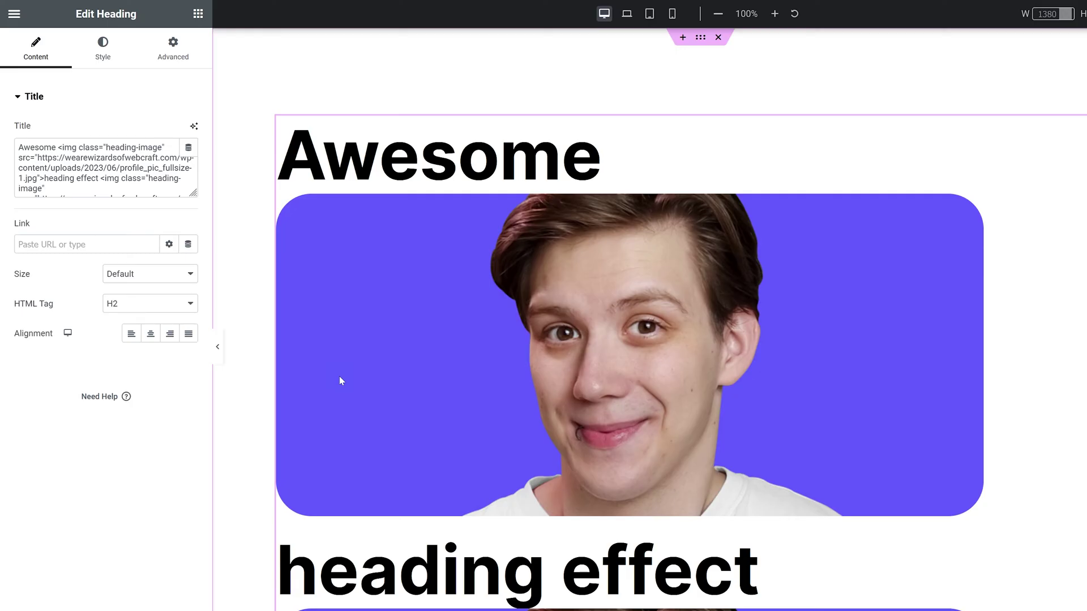
- Paste the prepared .heading-image CSS (max-width 15%, border-radius 150px, media queries) into the heading's Custom CSS
click(180, 46)
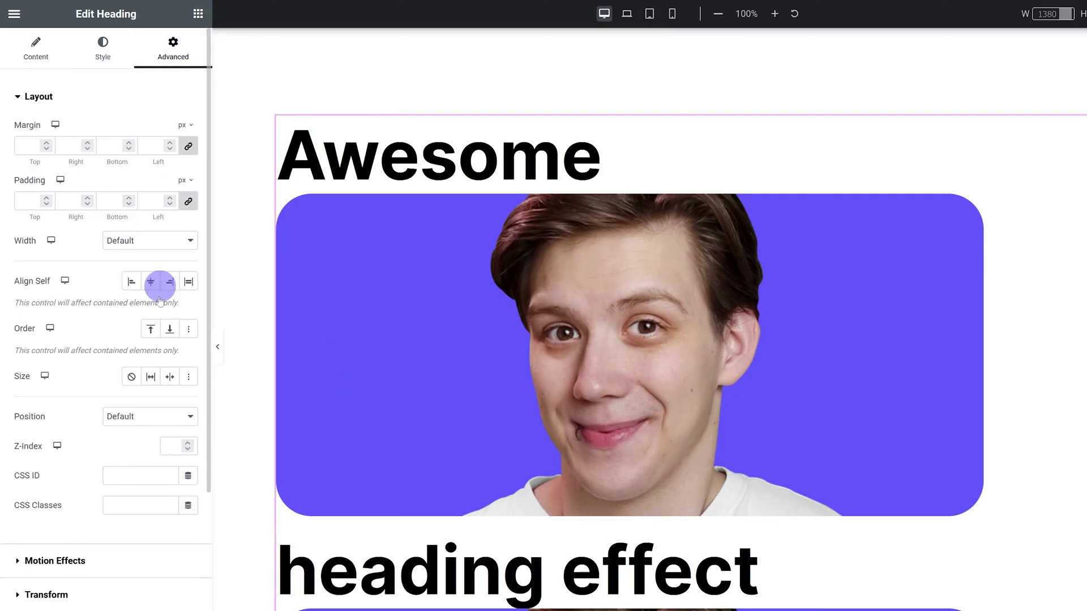
scroll(150, 470, down, 4)
click(73, 563)
click(106, 445)
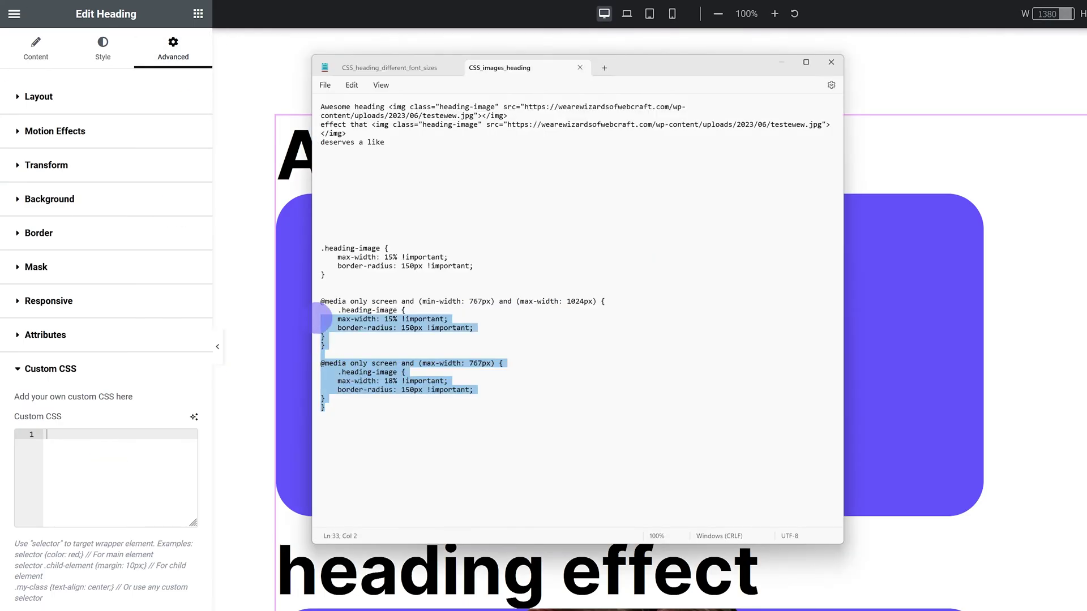
drag(324, 320, 321, 248)
key(ctrl+c)
click(148, 464)
key(ctrl+v)
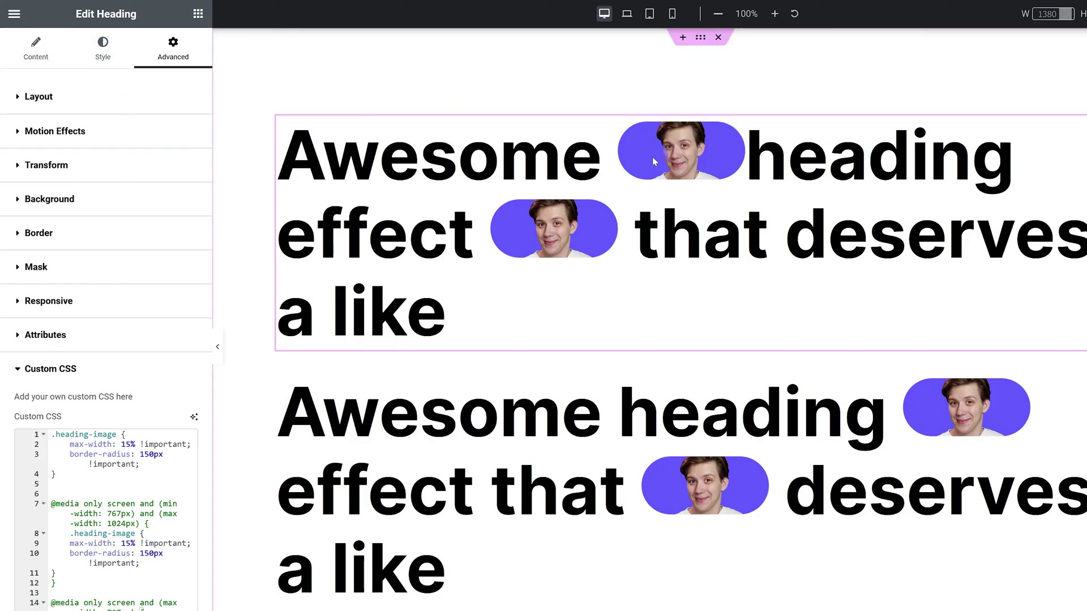
- Insert a space after the first img tag so its pill is separated from 'heading'
click(23, 49)
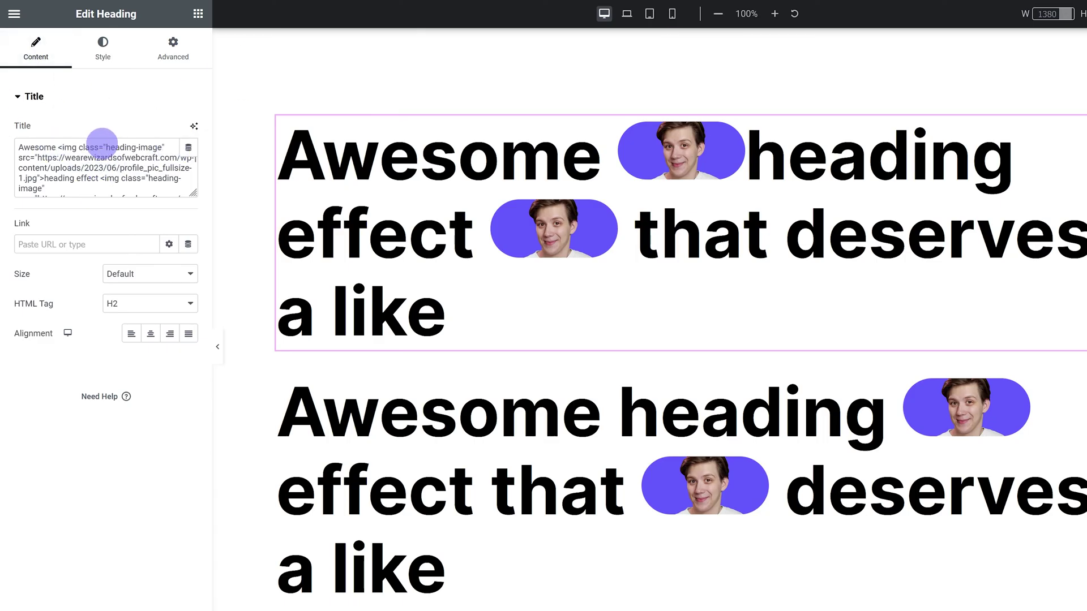
scroll(66, 182, down, 1)
scroll(59, 179, up, 1)
click(45, 178)
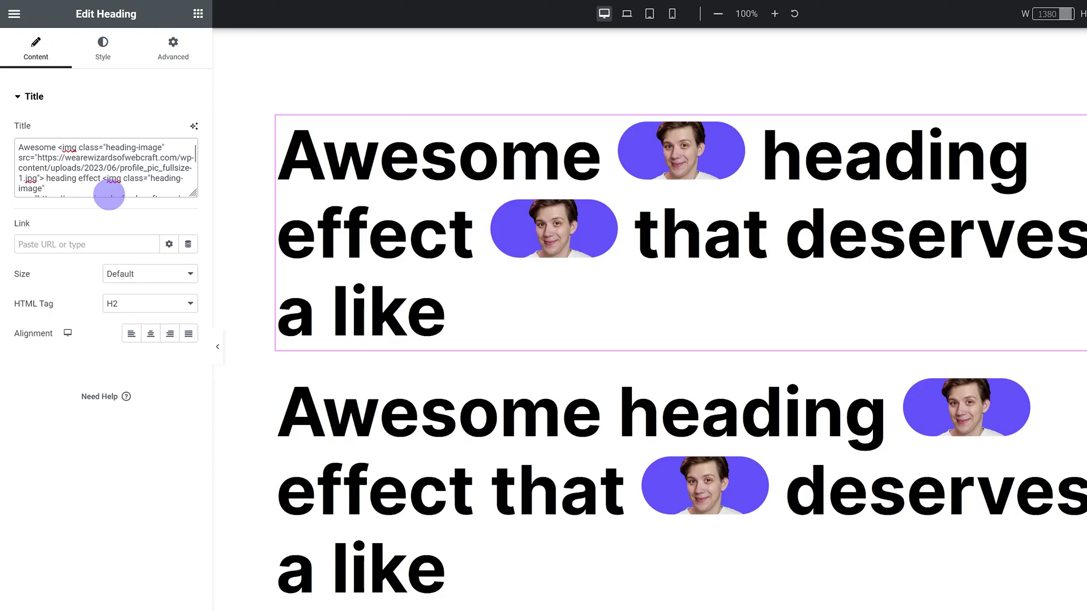
- Try heading-image max-width values of 25% and 5%, then restore it to 15%
click(161, 50)
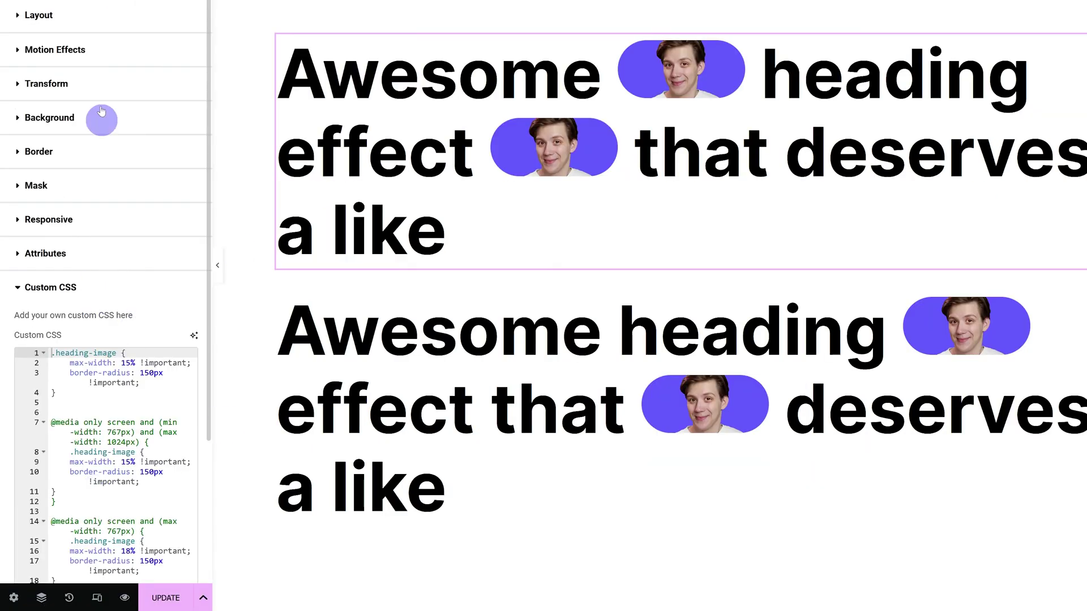
scroll(97, 383, down, 2)
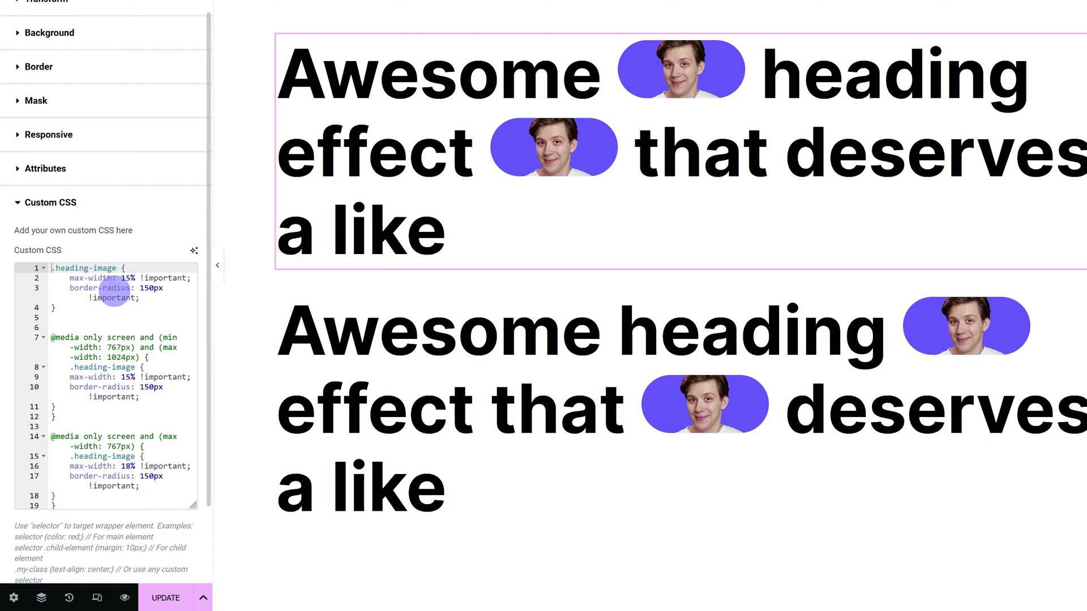
drag(121, 278, 125, 278)
text(2)
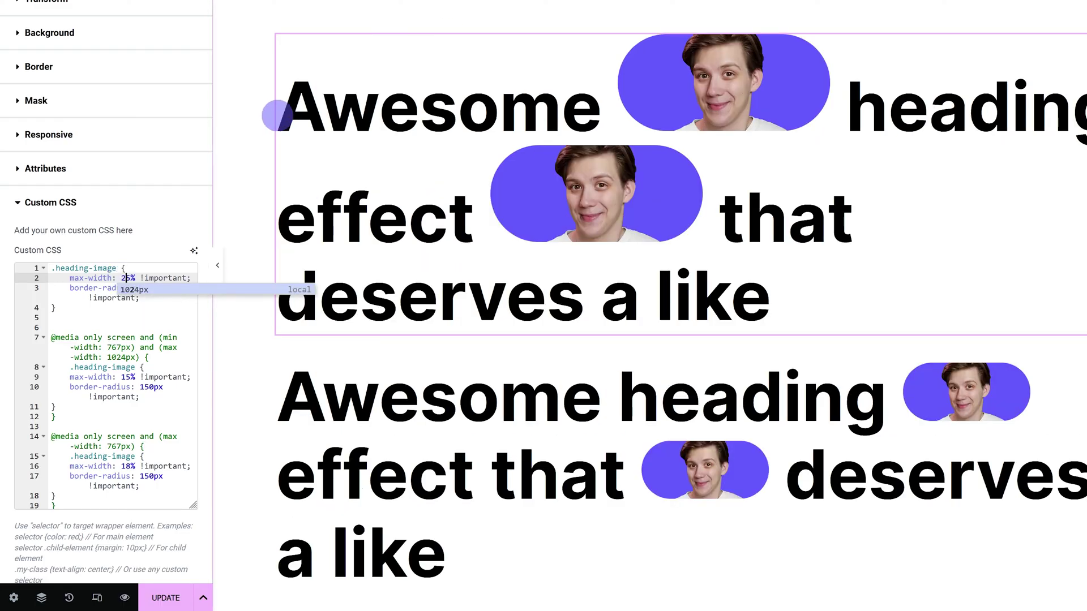
key(BackSpace)
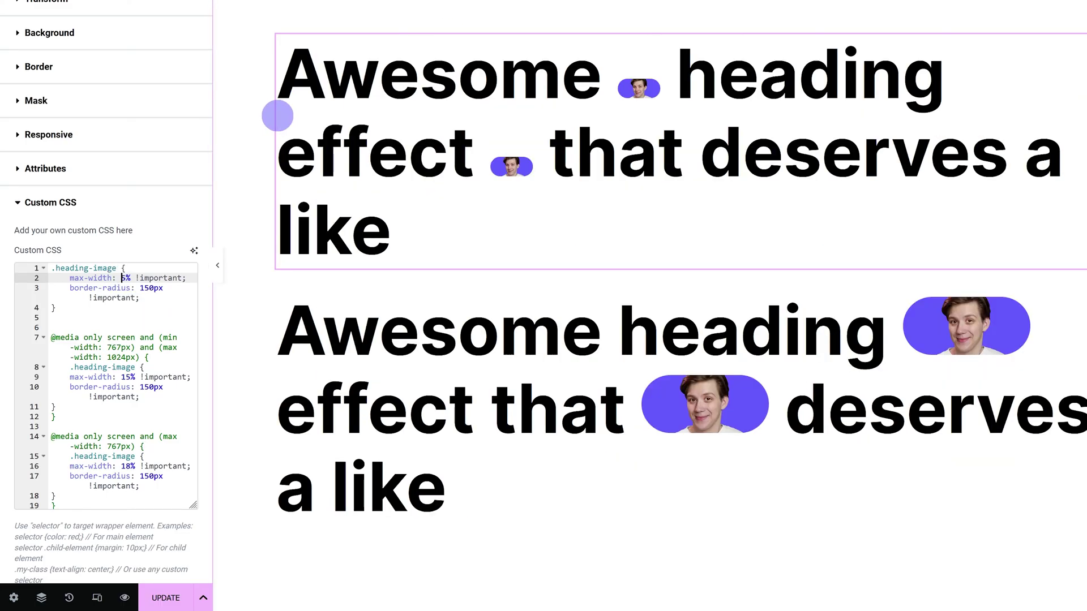
text(1)
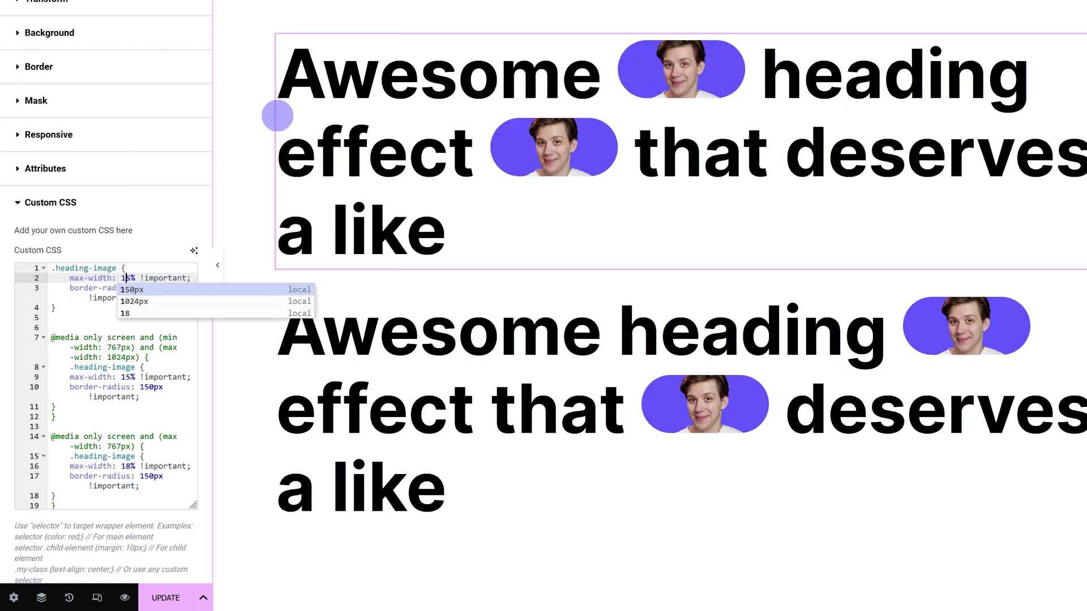
drag(51, 338, 155, 489)
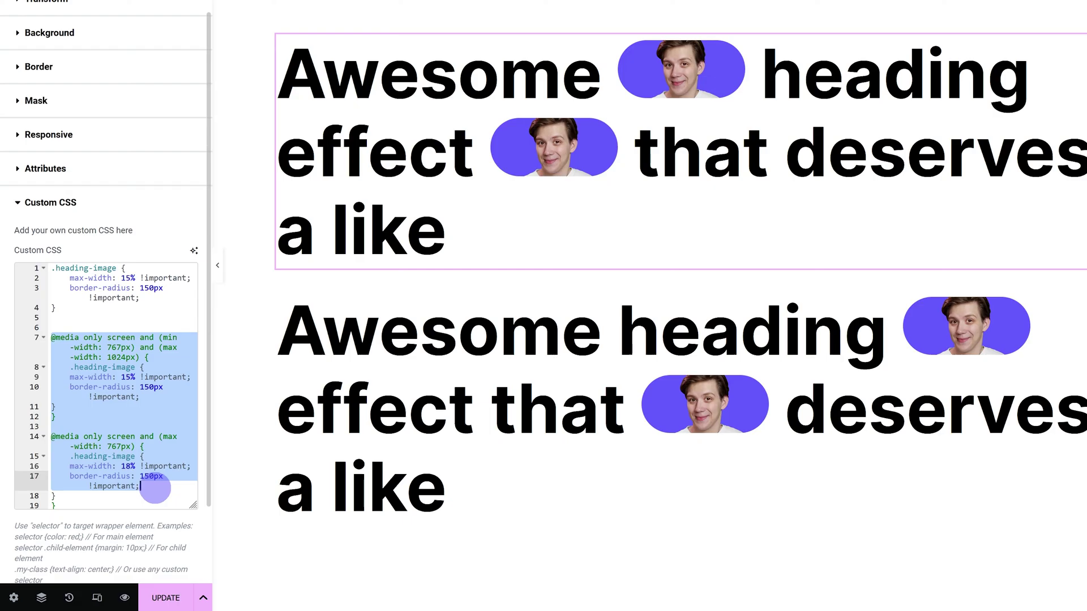
click(119, 356)
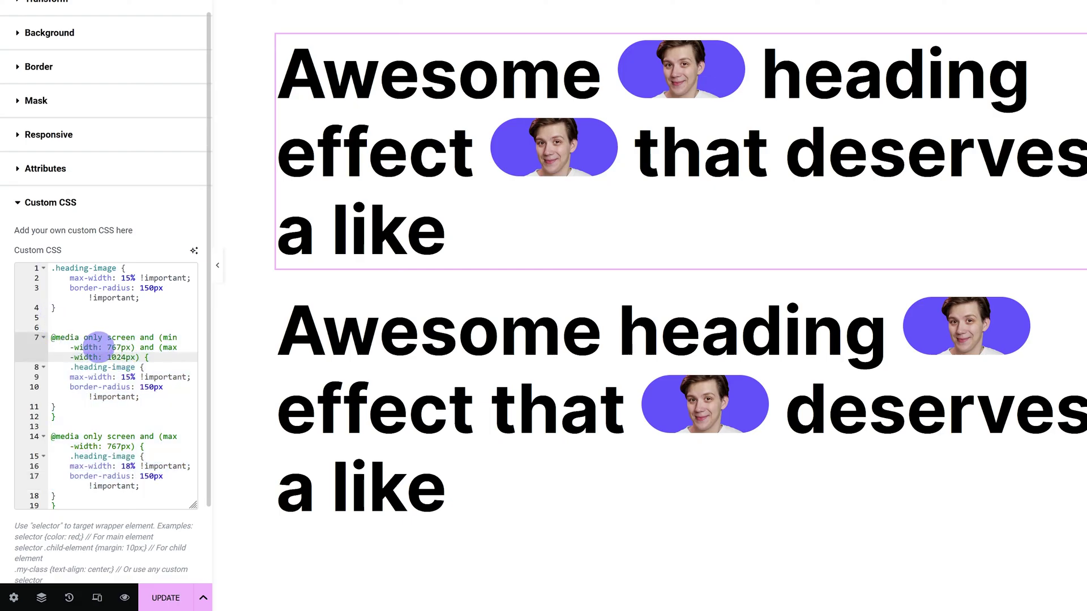
double_click(111, 347)
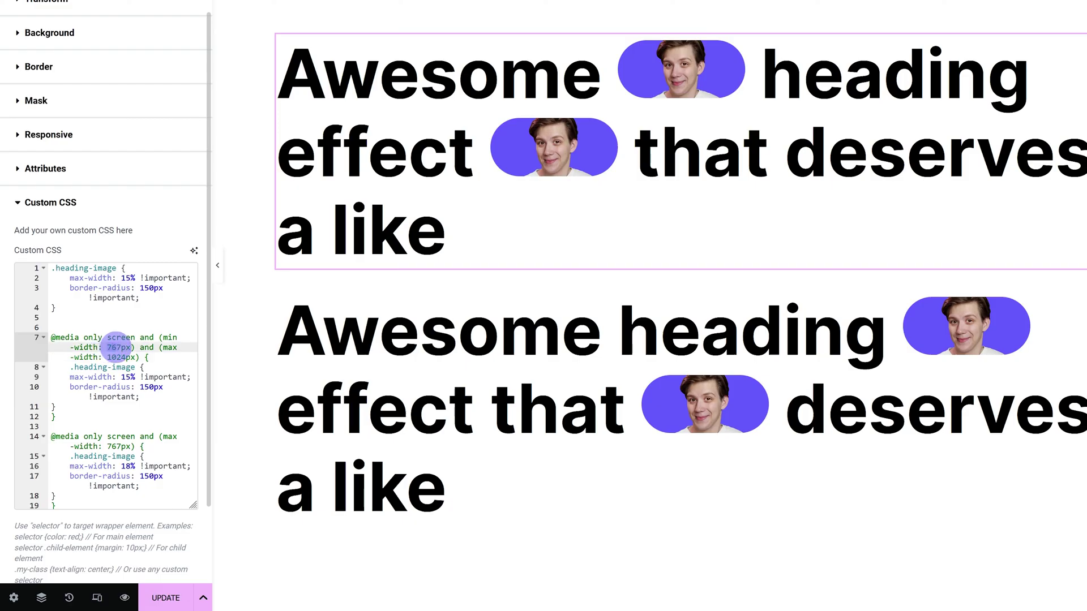
double_click(120, 357)
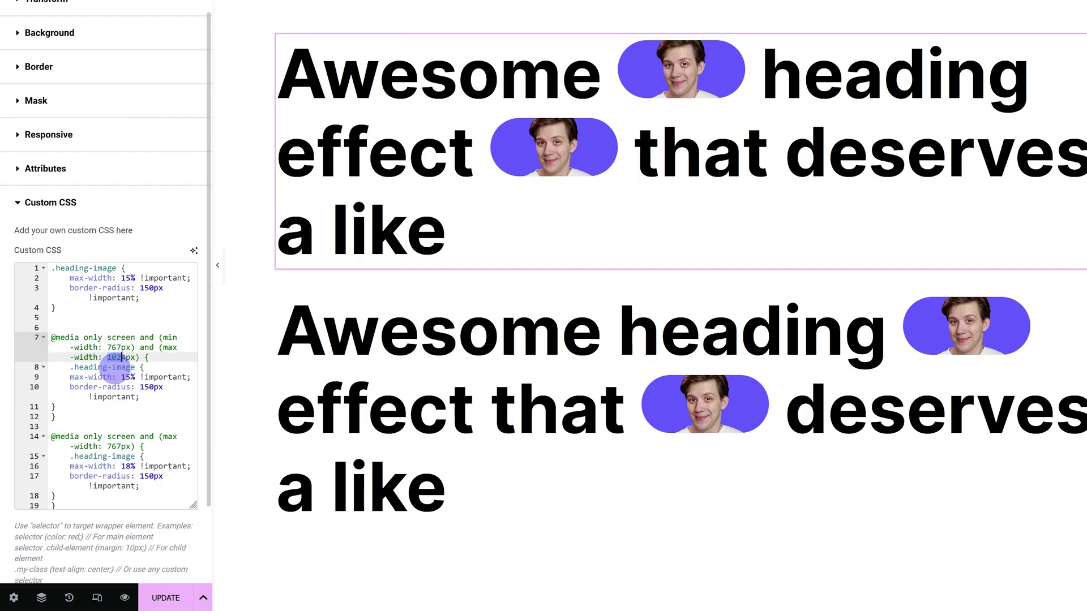
click(113, 447)
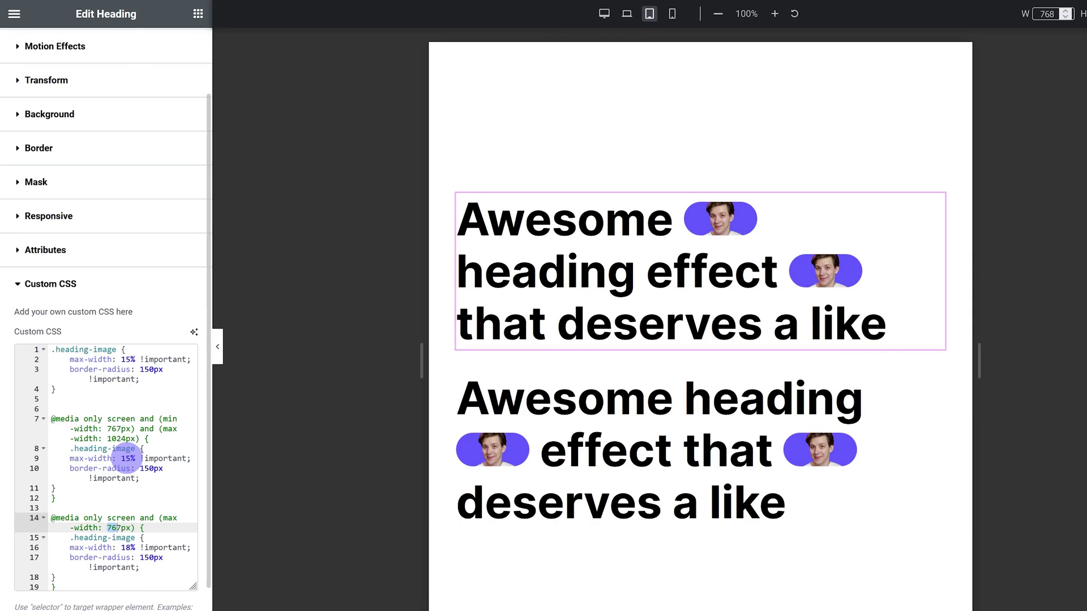
click(121, 458)
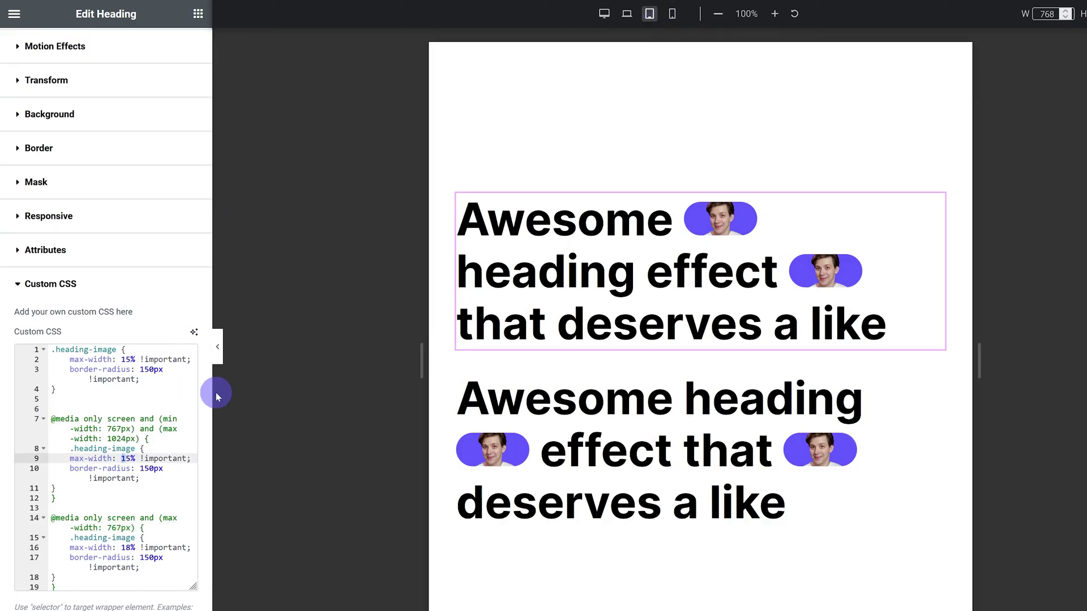
key(Delete)
text(2)
click(604, 16)
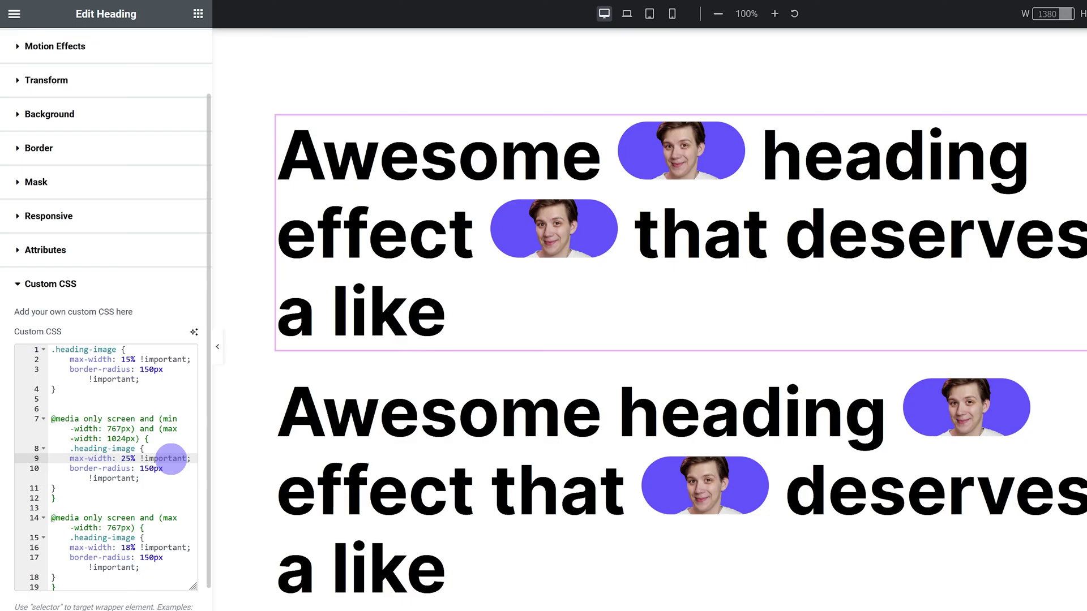
key(BackSpace)
text(1)
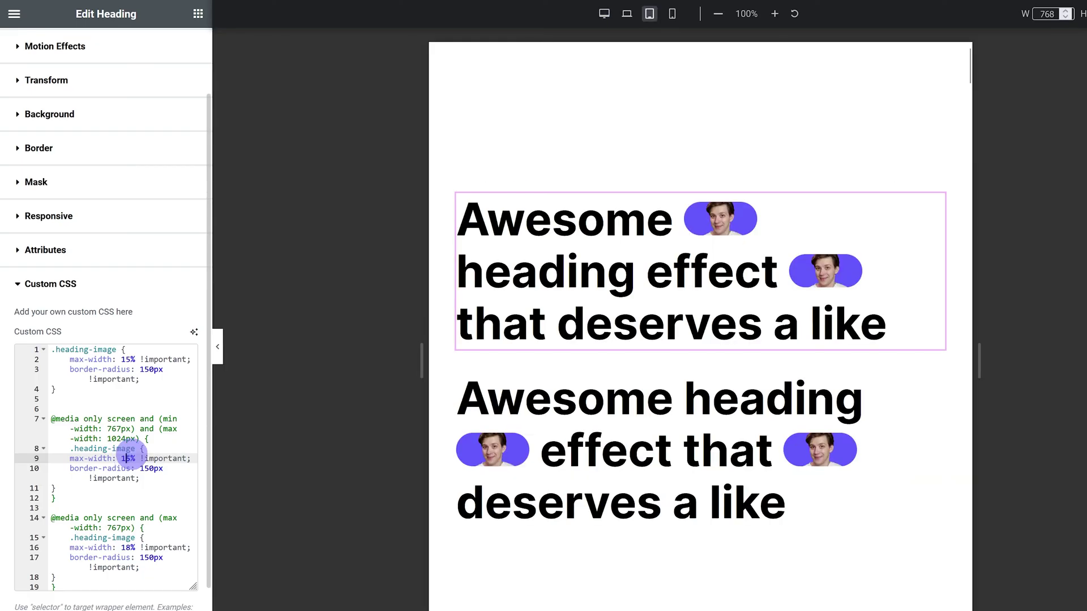
click(672, 14)
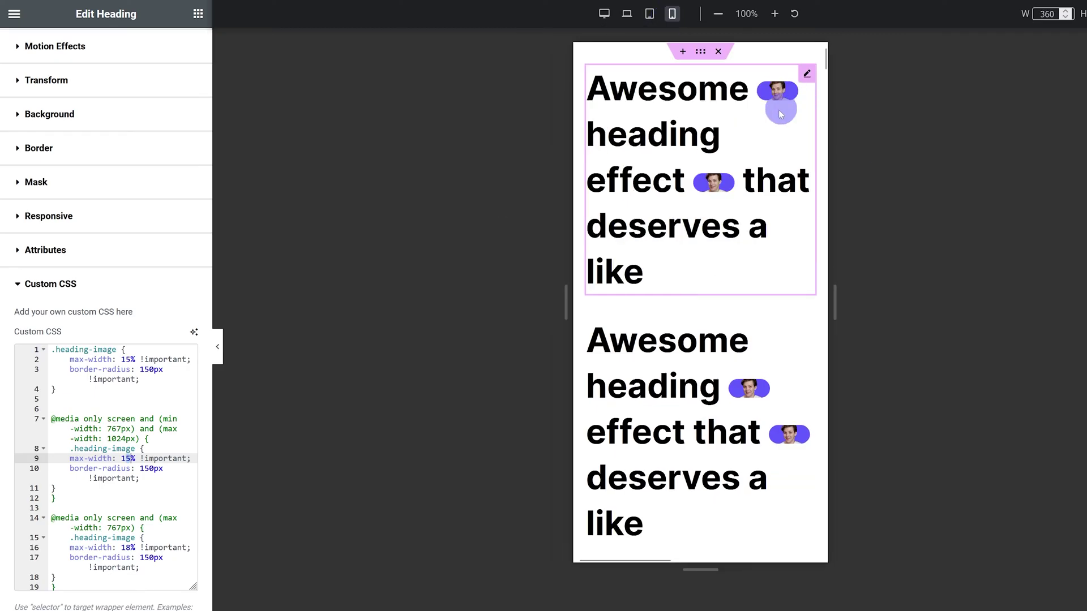
click(125, 547)
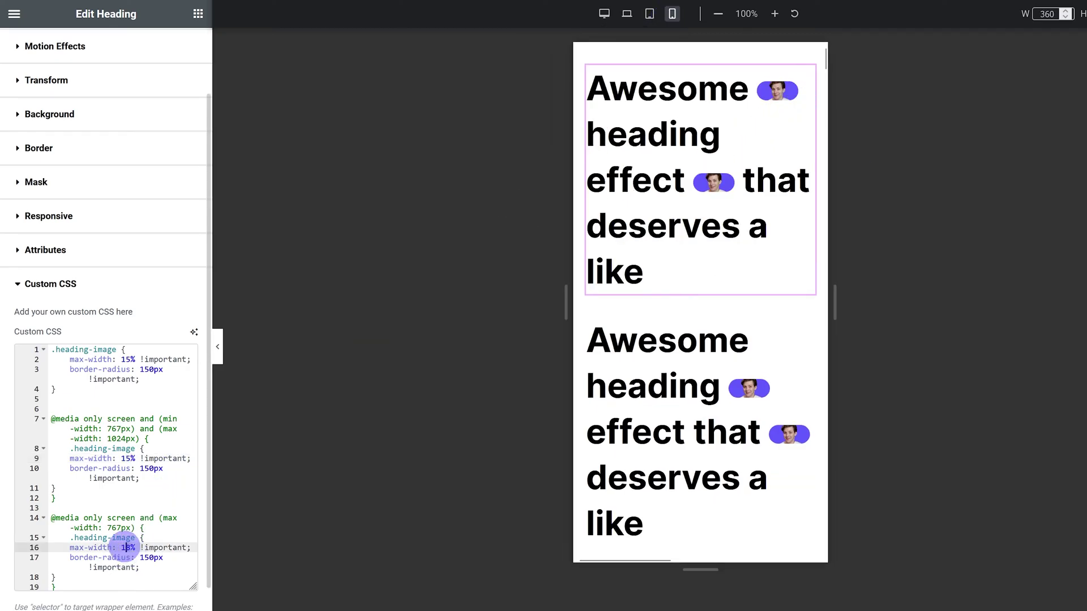
key(BackSpace)
key(Delete)
text(25)
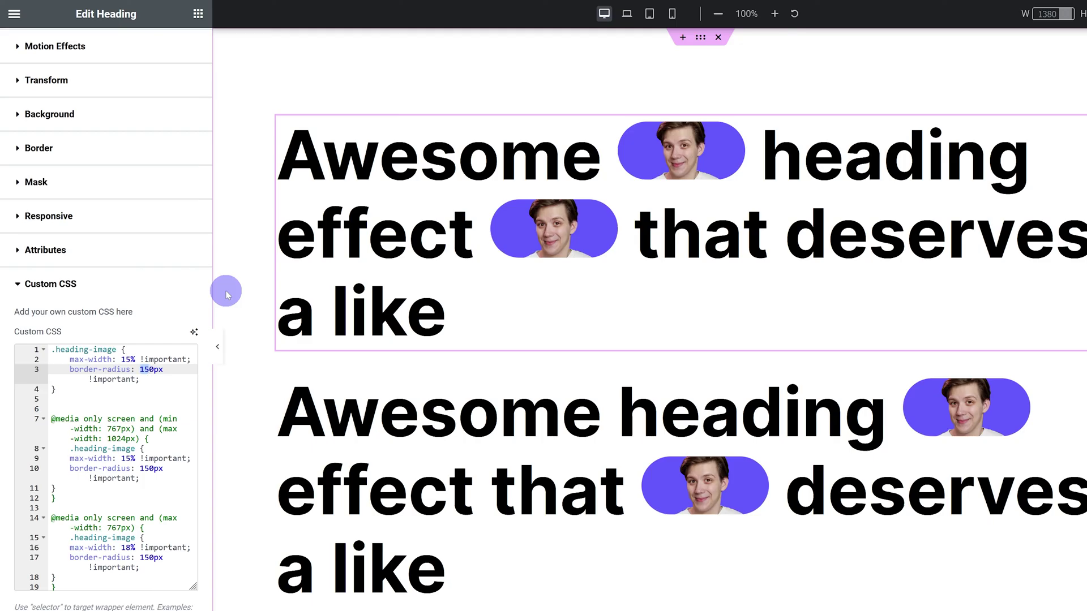
text(0)
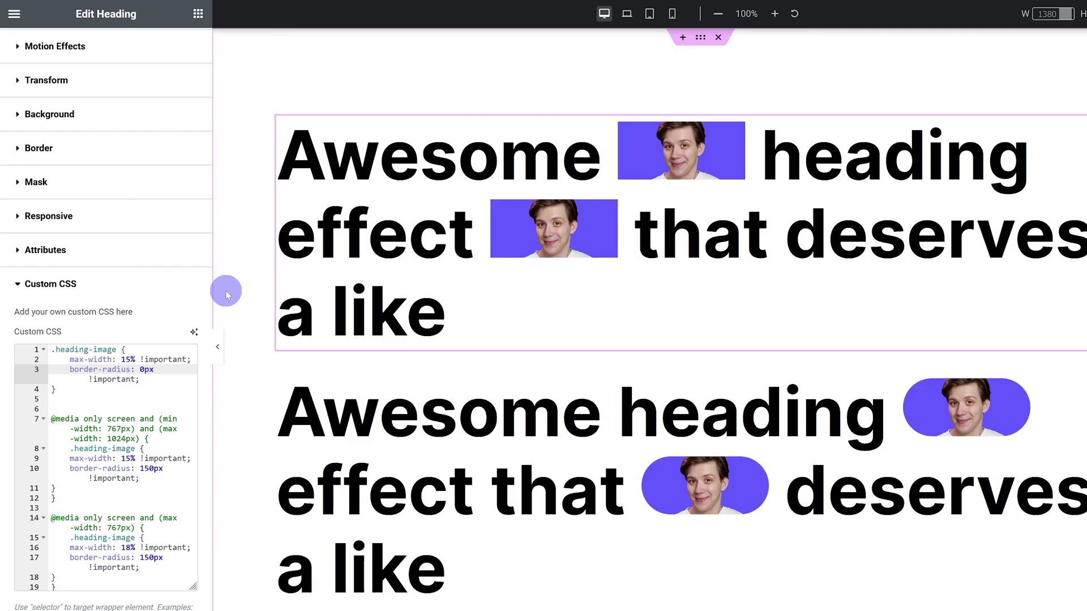
key(ctrl+z)
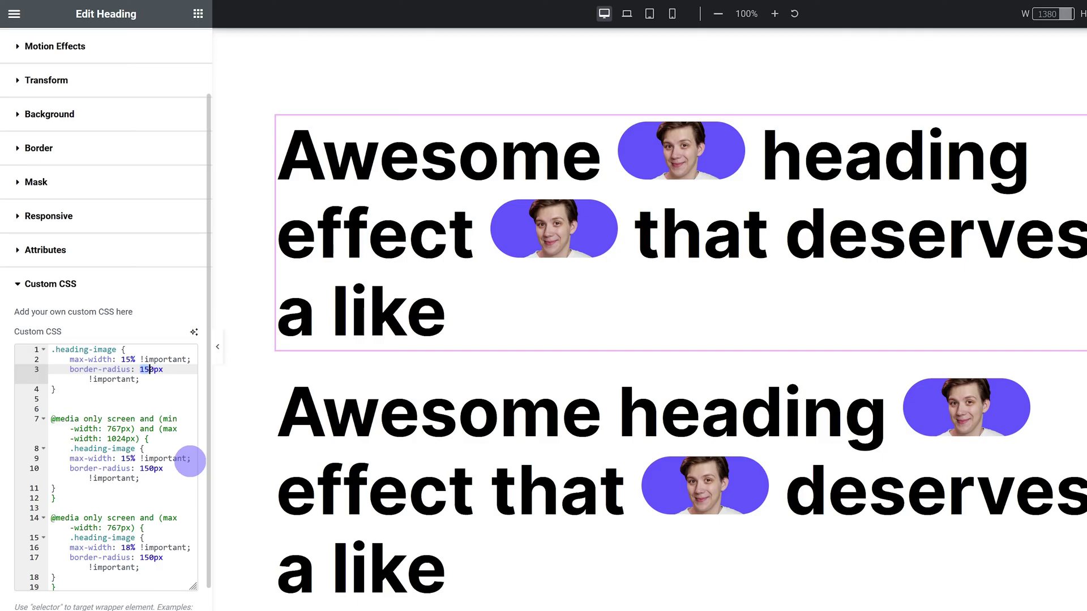
scroll(190, 461, down, 1)
drag(57, 499, 54, 430)
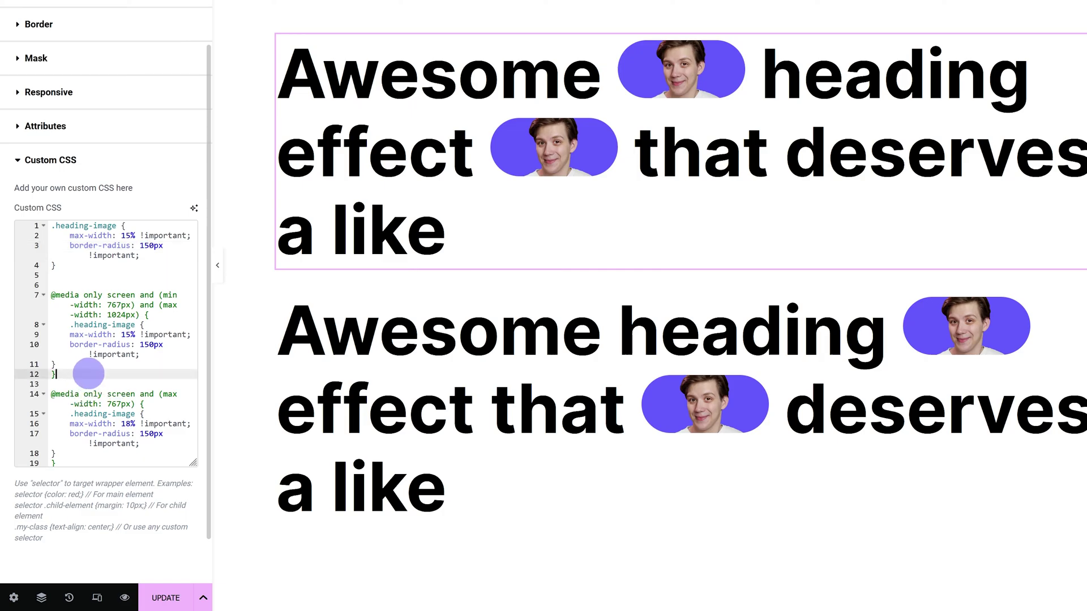
drag(53, 307, 44, 296)
key(ctrl+c)
click(67, 461)
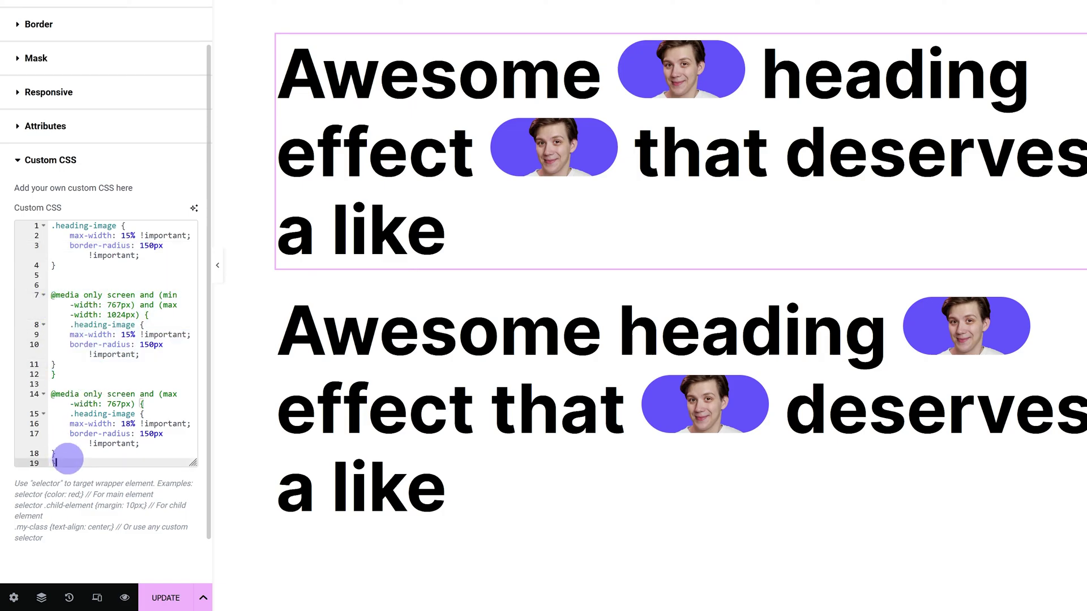
key(Return)
key(Return)
key(ctrl+v)
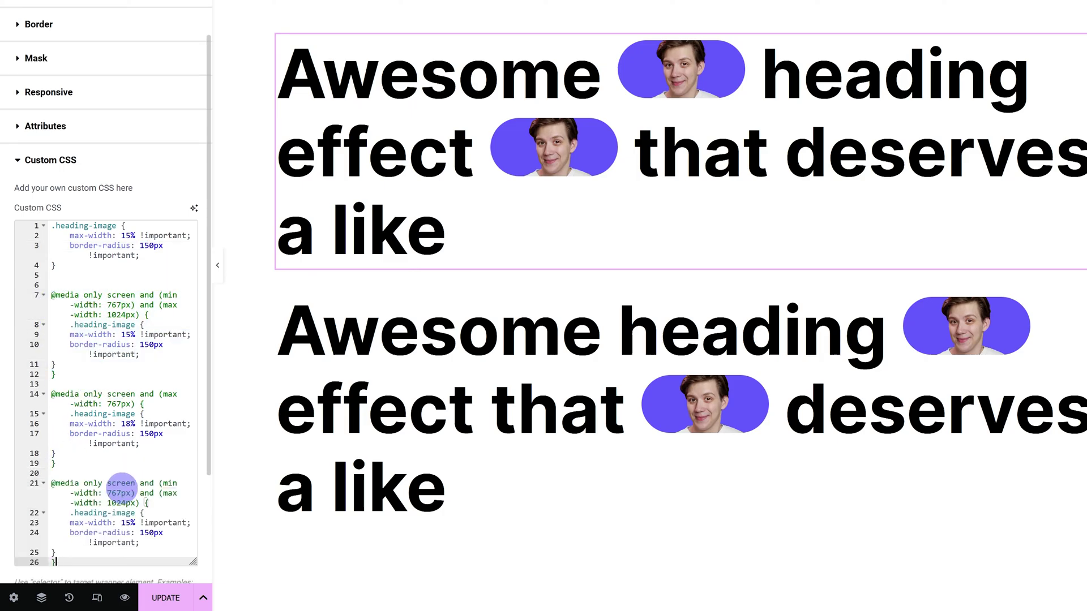
- Set the new block's min-width to 1200px and max-width to 1400px
click(107, 493)
drag(107, 493, 121, 493)
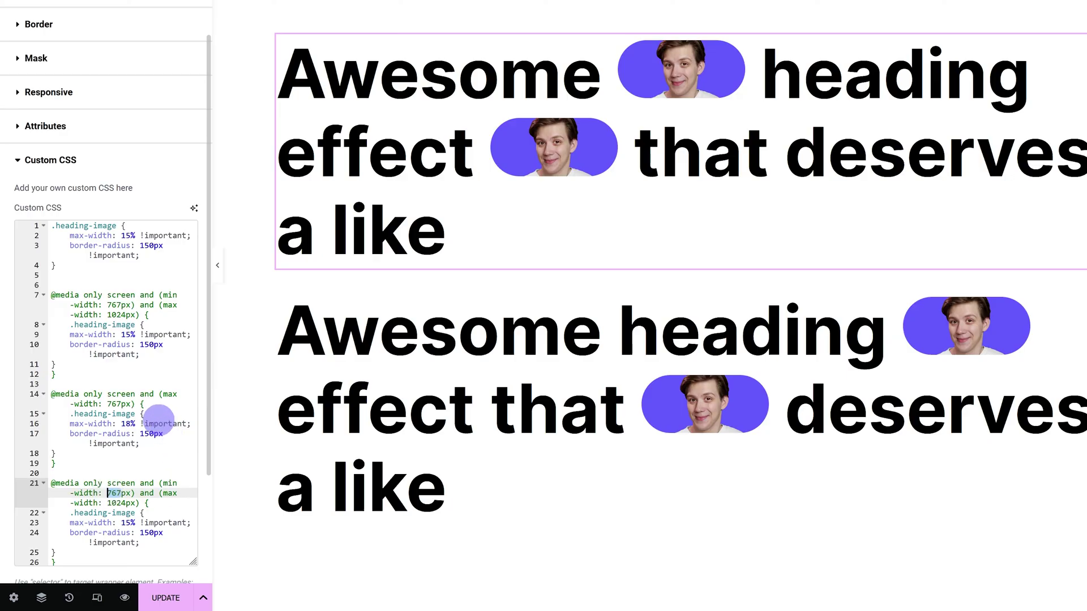
text(1200)
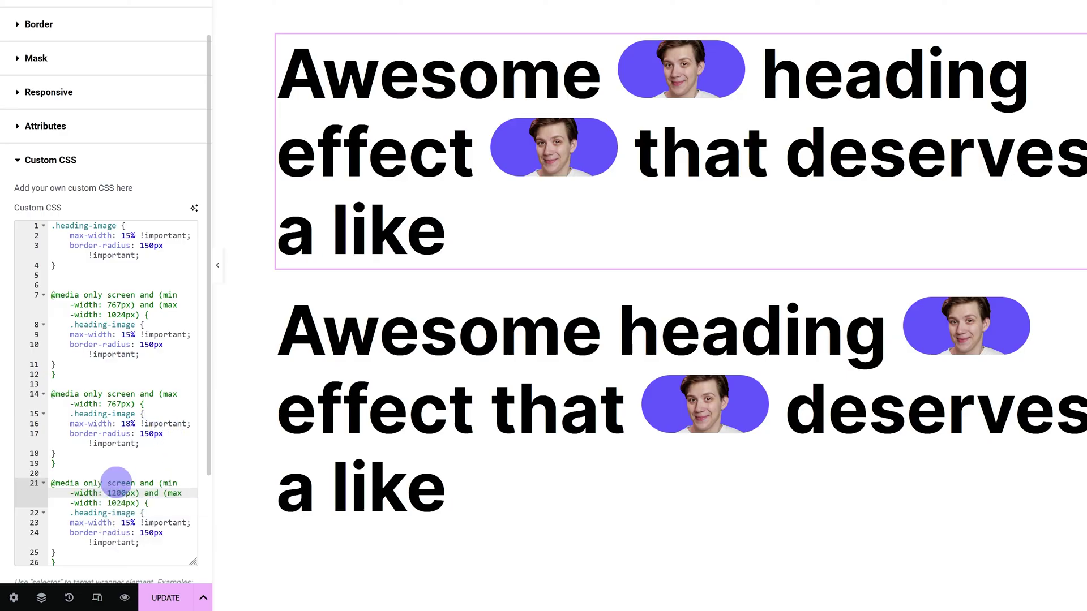
click(116, 504)
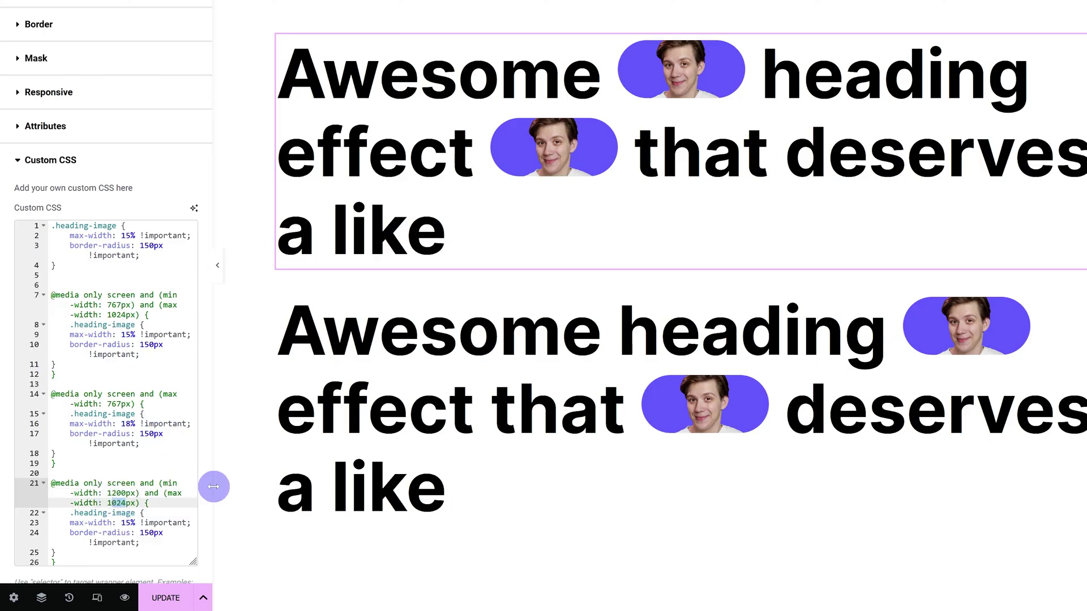
key(BackSpace)
key(Delete)
key(Delete)
text(400)
scroll(213, 487, down, 1)
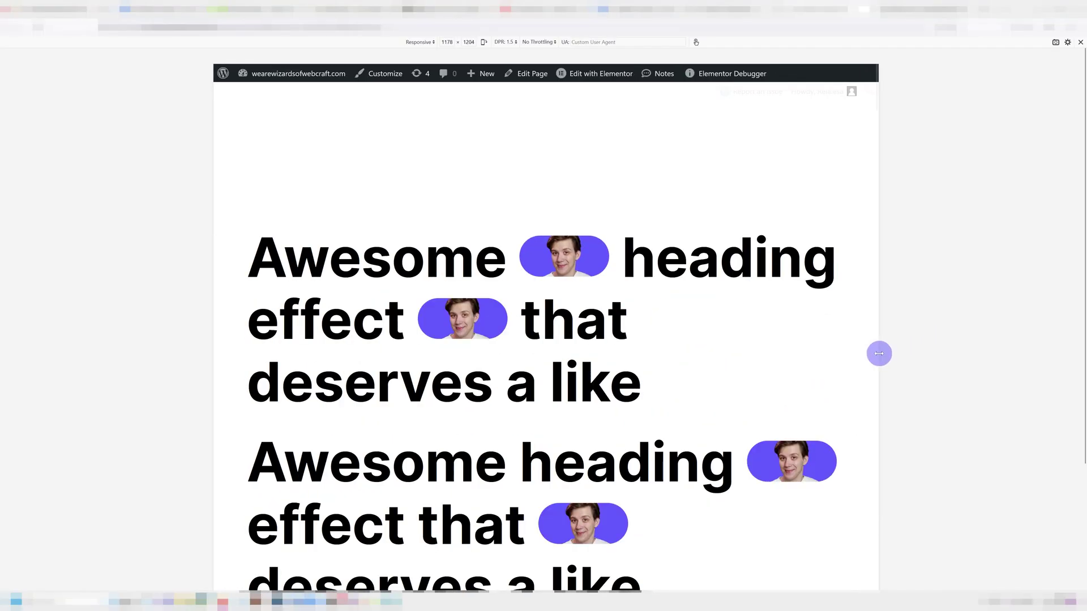
- Narrow the Chrome responsive viewport to watch the pill-image heading reflow
drag(878, 355, 765, 315)
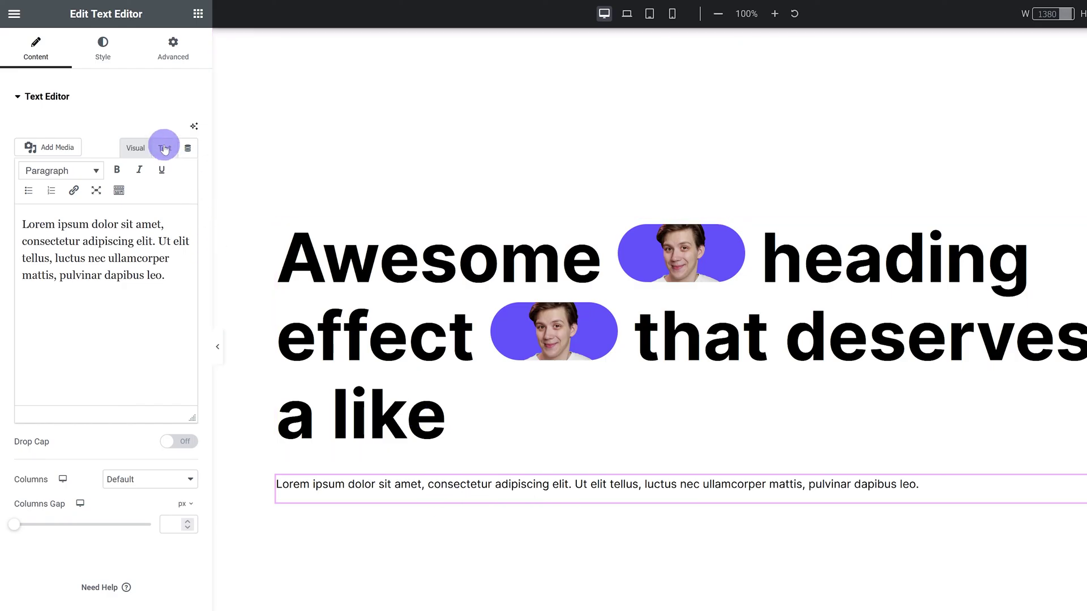
- Select and copy the heading's title markup with its two img tags
click(165, 148)
click(463, 319)
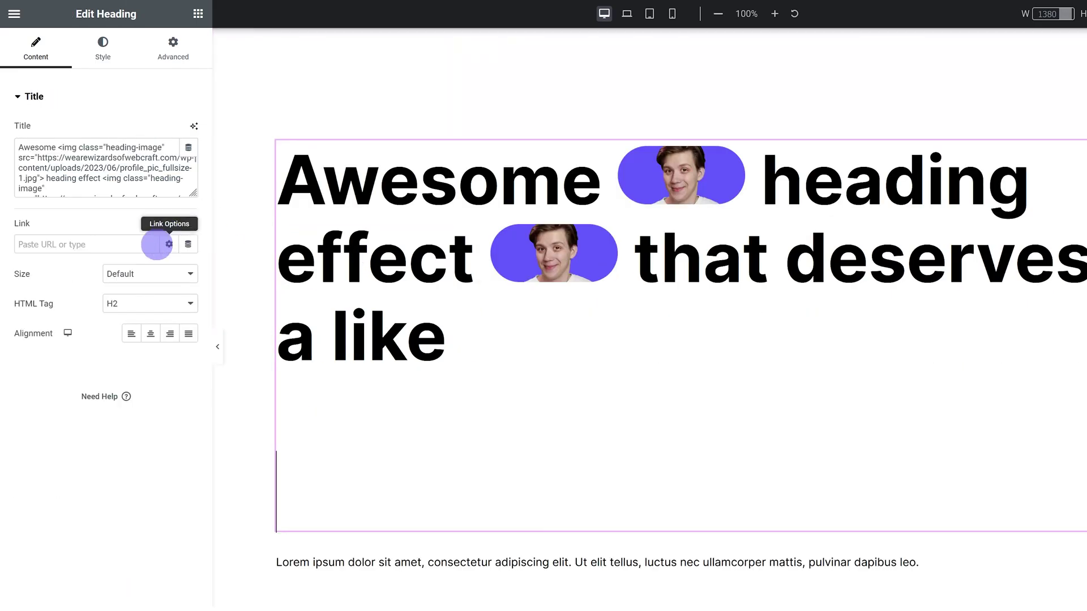
click(102, 185)
key(ctrl+a)
key(ctrl+c)
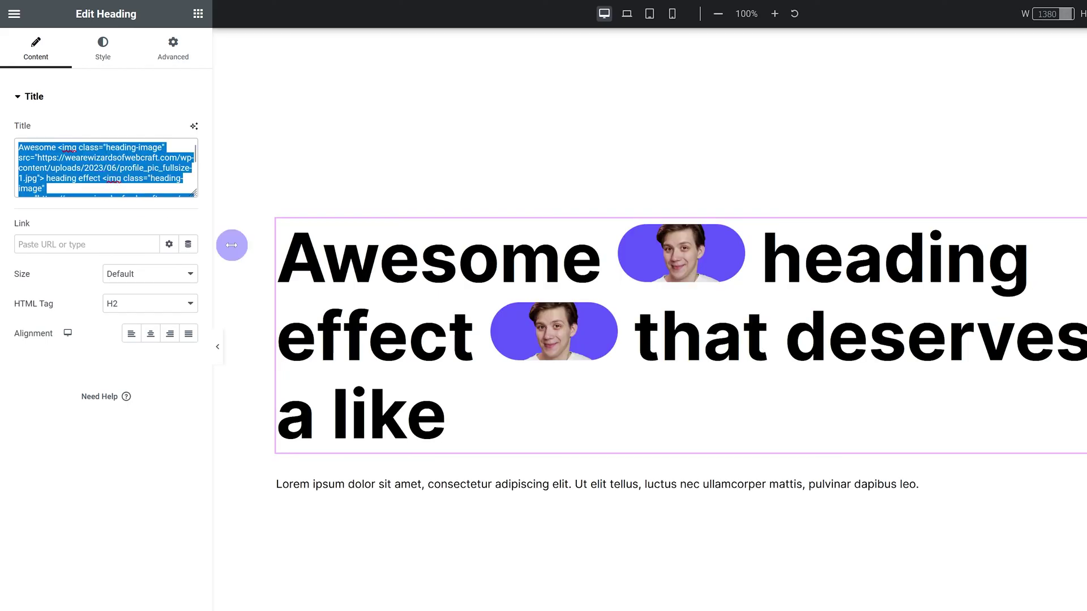
- Replace the Text Editor's Lorem ipsum with the copied heading markup in its HTML view
click(497, 480)
click(165, 148)
click(96, 289)
key(ctrl+a)
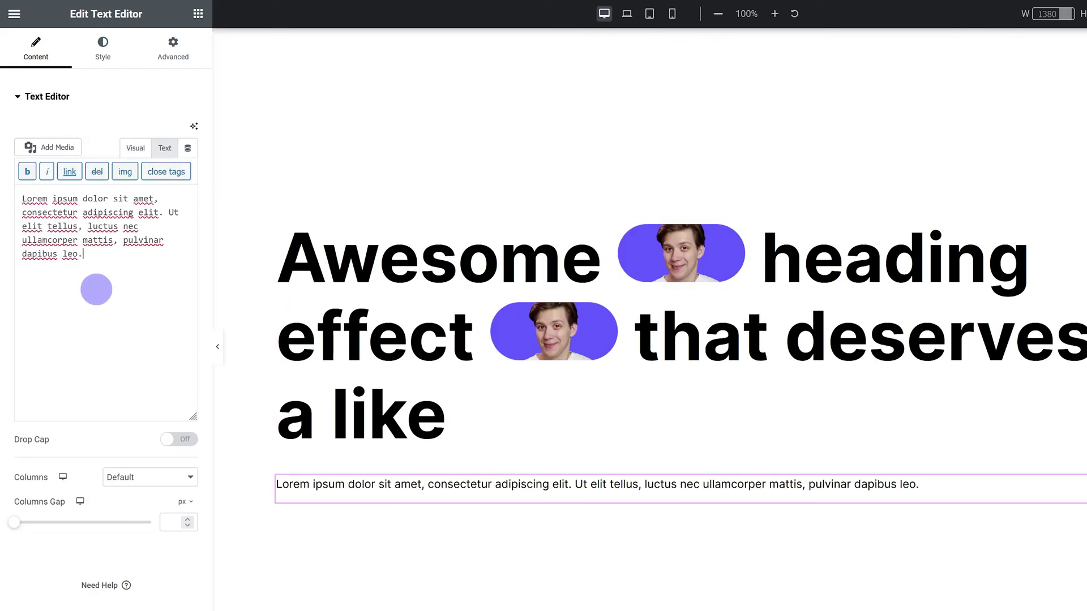
key(ctrl+v)
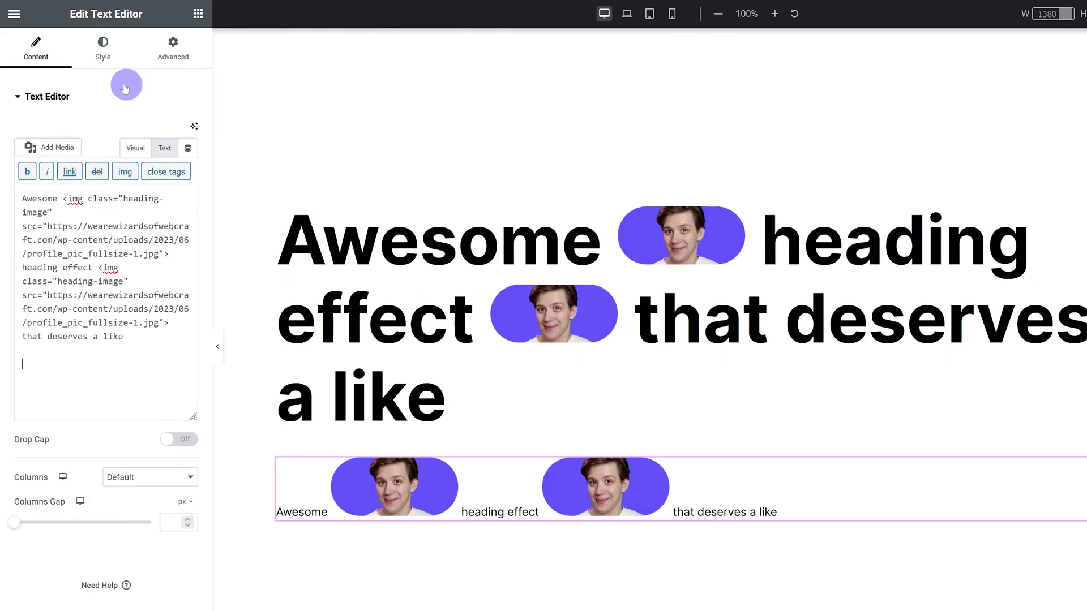